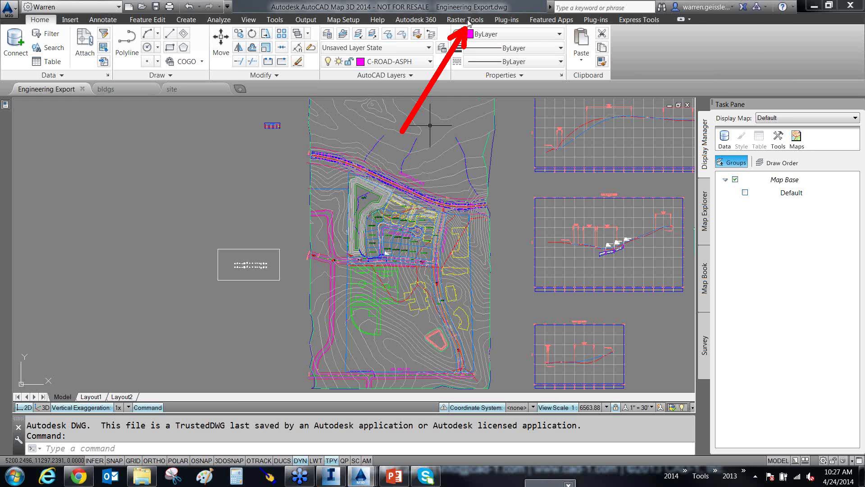
- Display the raster editing tools for the engineering drawing
click(466, 20)
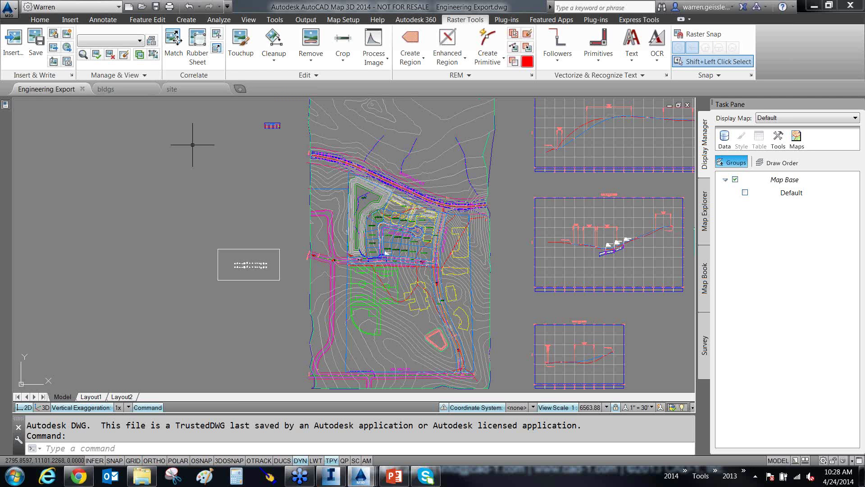
- Switch to InfraWorks to view the model, and return to Engineering Export.dwg in AutoCAD Map 3D
click(330, 478)
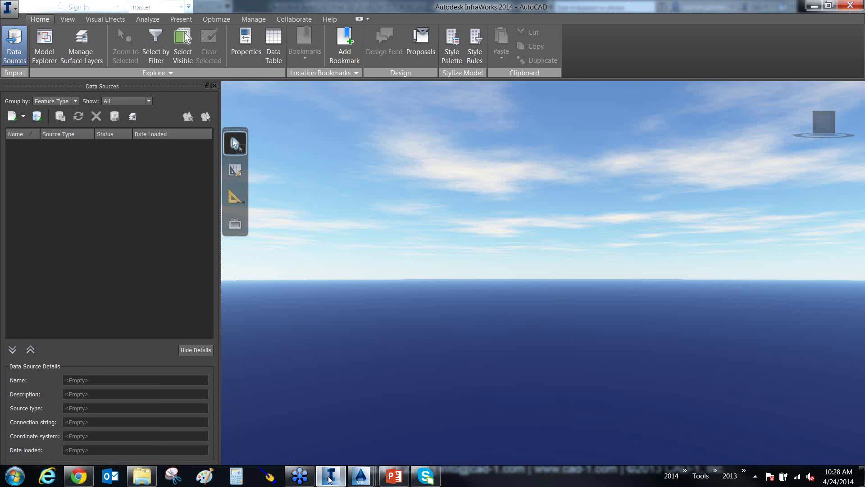
mouse_move(361, 478)
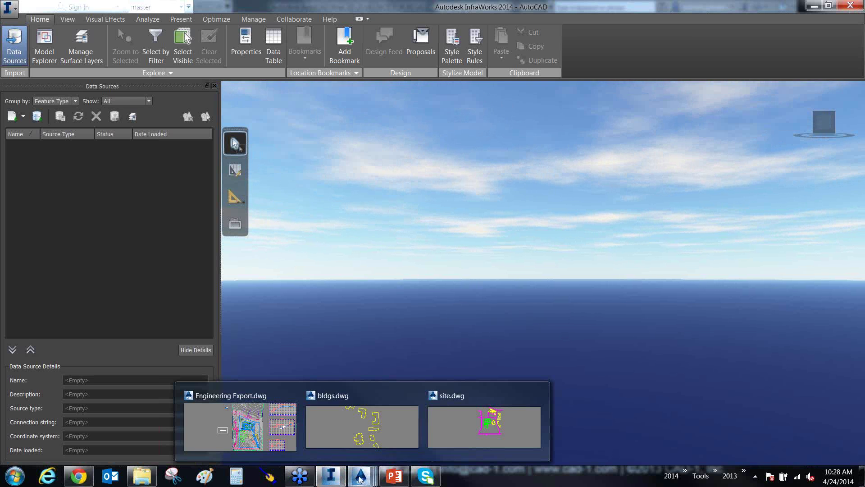
click(275, 428)
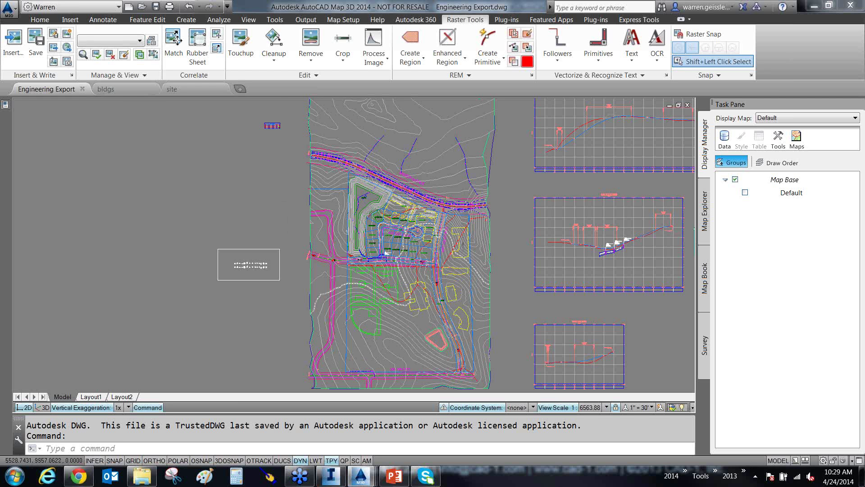
- Inspect the yellow building outline beside the MICHELLE road label in the engineering drawing and clear its selection
scroll(461, 275, up, 10)
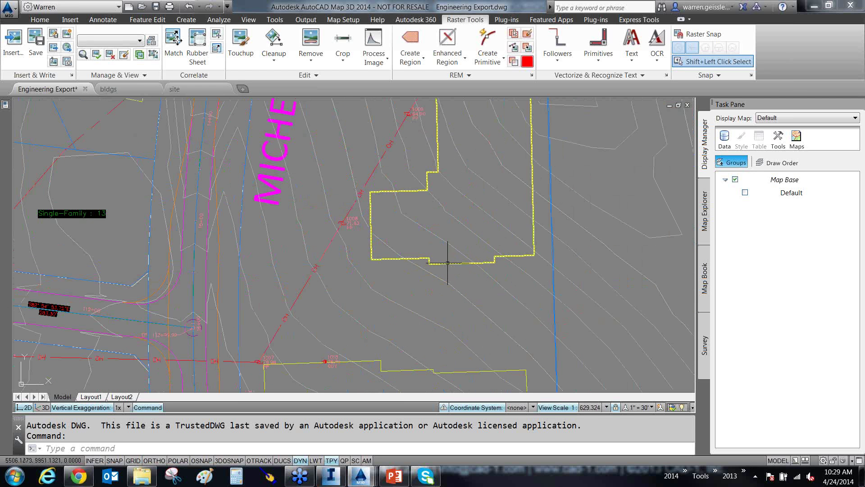
click(451, 265)
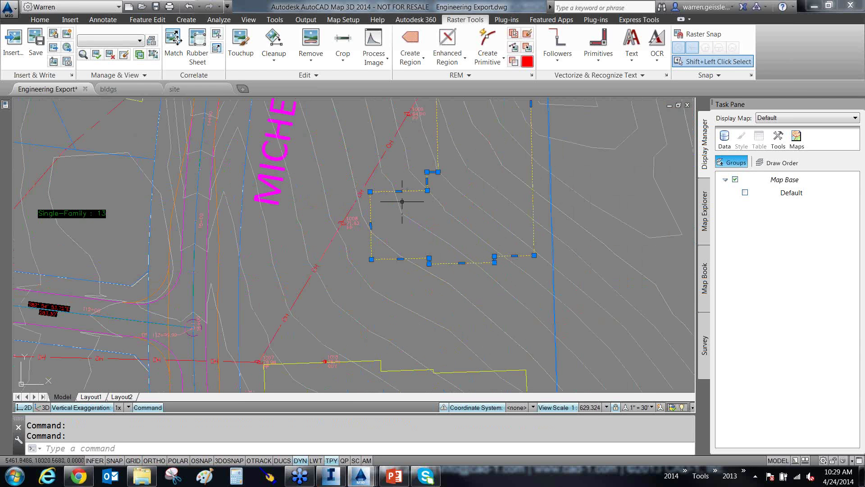
right_click(403, 204)
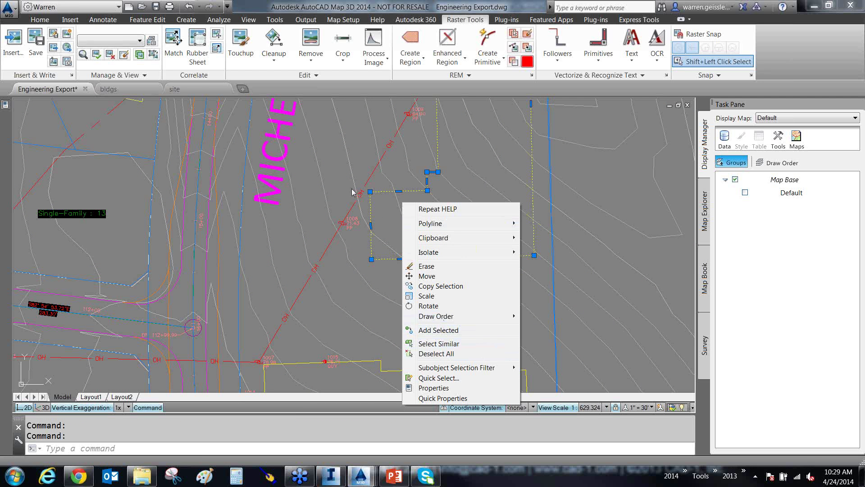
key(Escape)
key(Escape)
scroll(344, 184, down, 5)
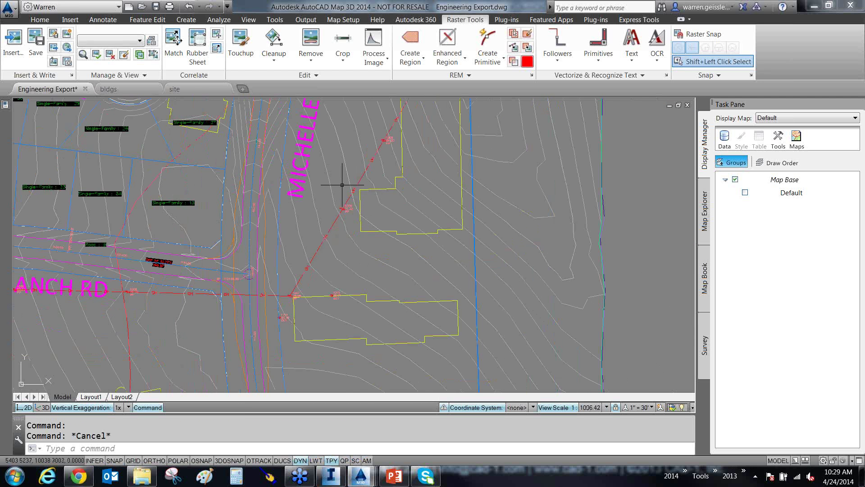
scroll(342, 185, down, 2)
middle_drag(329, 189, 357, 205)
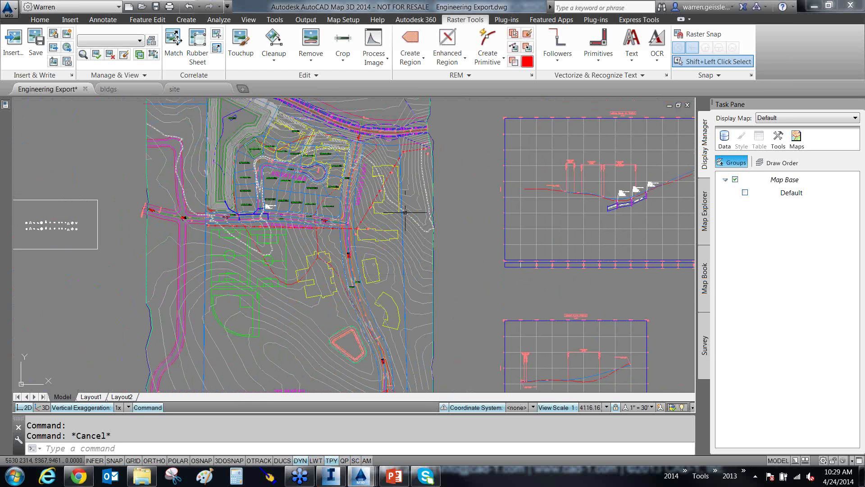
- Switch to the site drawing and bring its roads, buildings and sports fields fully into view
click(184, 90)
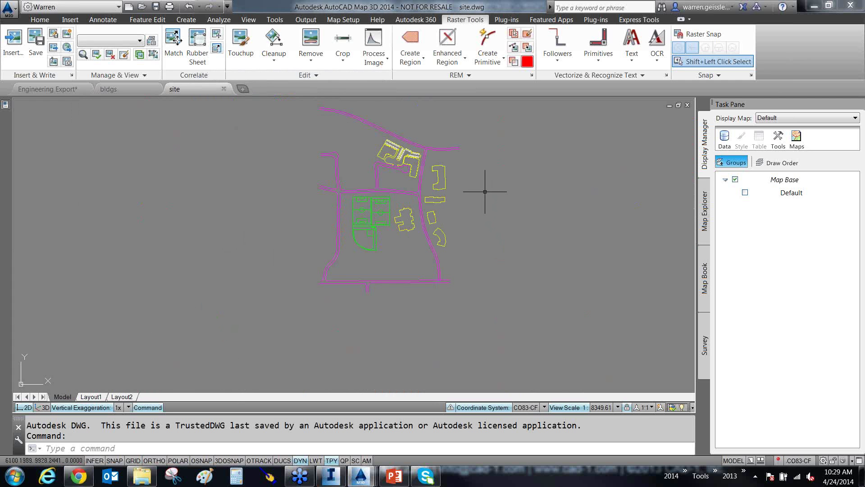
scroll(475, 175, up, 2)
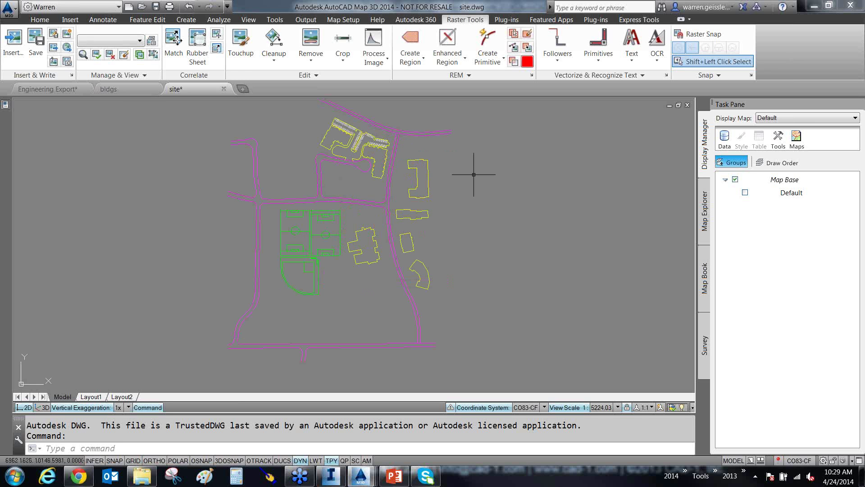
middle_drag(474, 175, 506, 187)
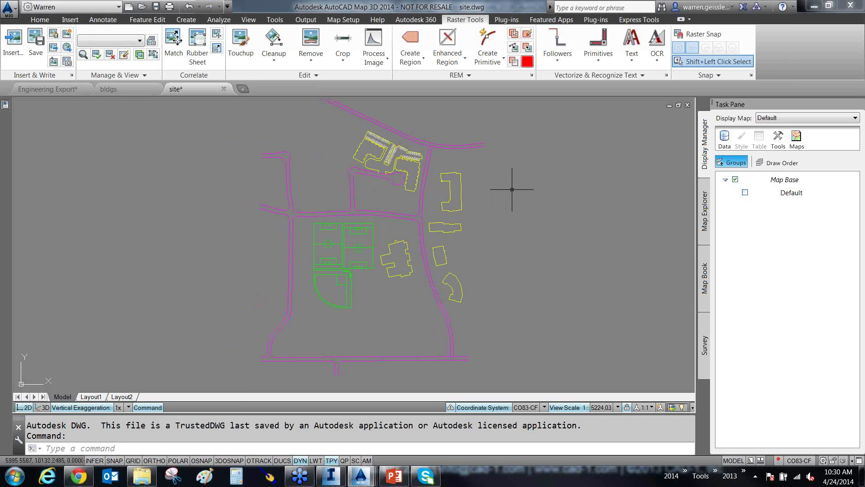
scroll(511, 189, down, 2)
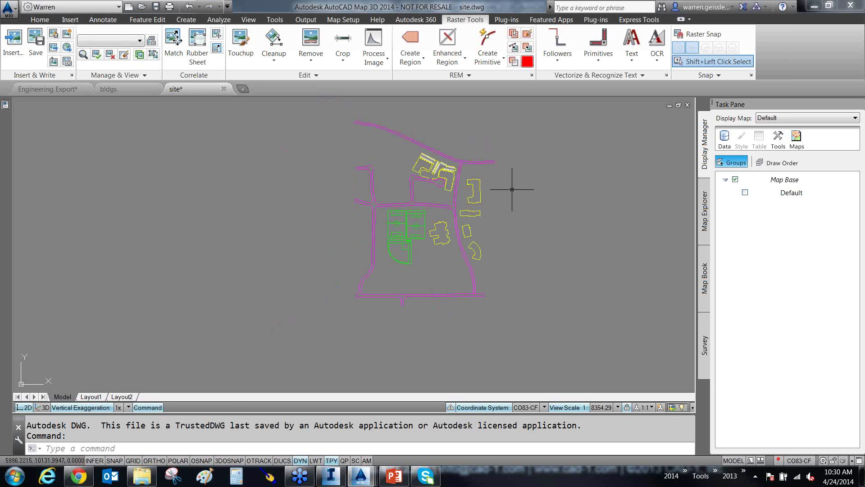
- Start a new raster image in the site drawing and review the available color types
click(66, 36)
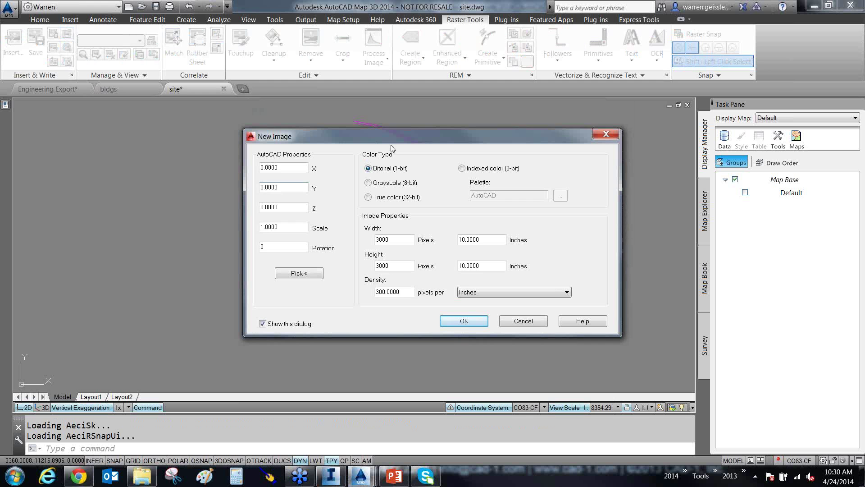
drag(383, 136, 327, 110)
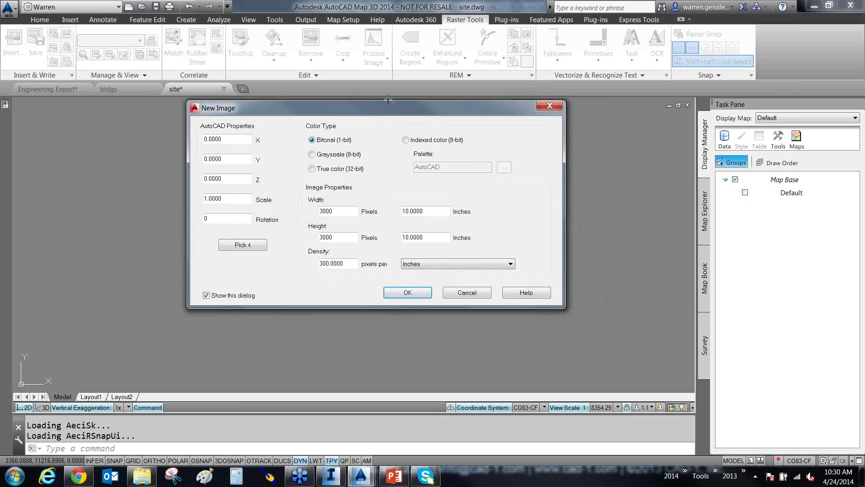
drag(389, 91, 371, 140)
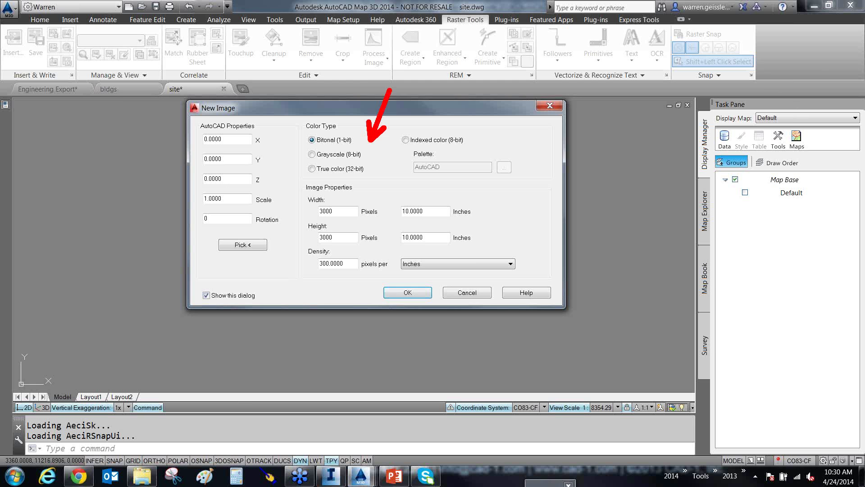
key(Escape)
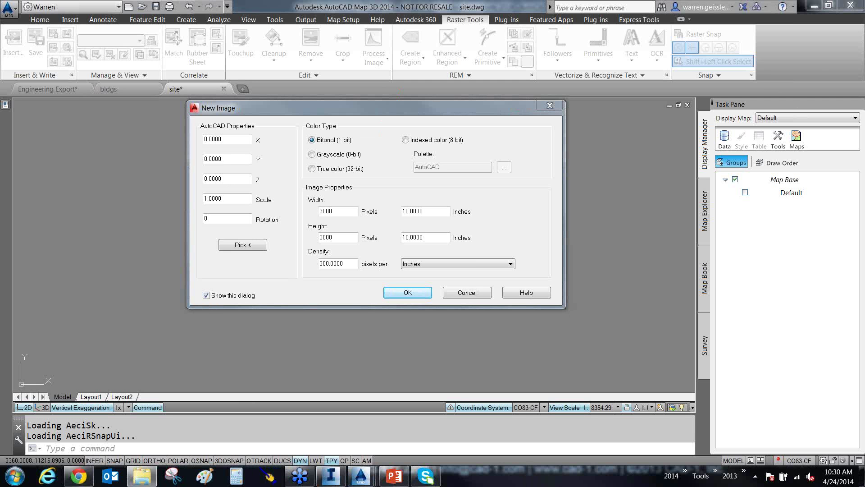
- Compare the file sizes of the 8 Bit 300, 8 Bit 600 and 8 Bit 600 Compressed TIFFs in the Images folder
drag(864, 14, 362, 25)
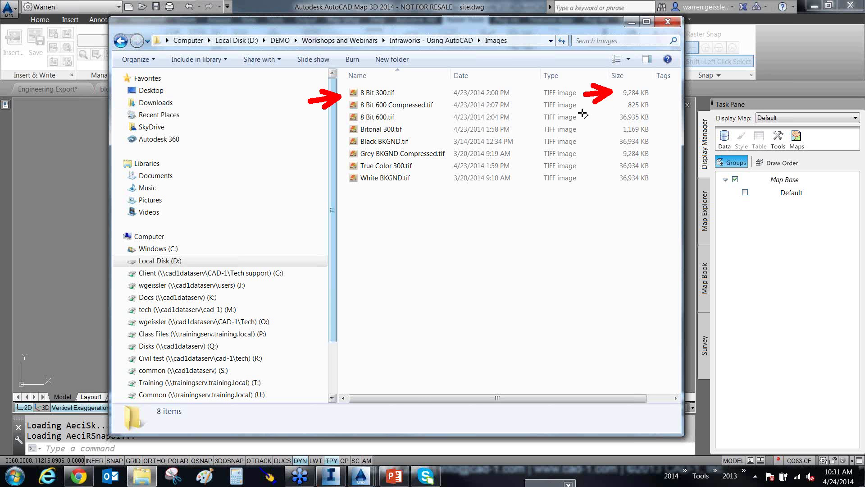
key(Escape)
drag(317, 132, 345, 118)
drag(577, 130, 615, 115)
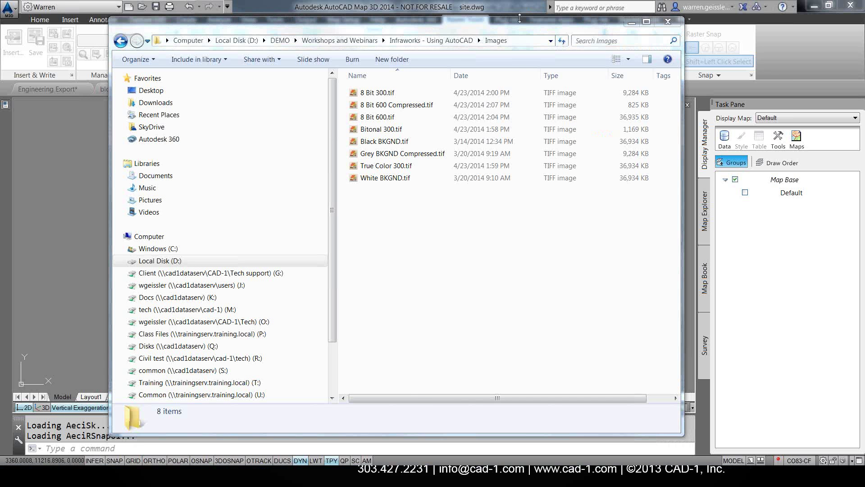
drag(509, 29, 514, 52)
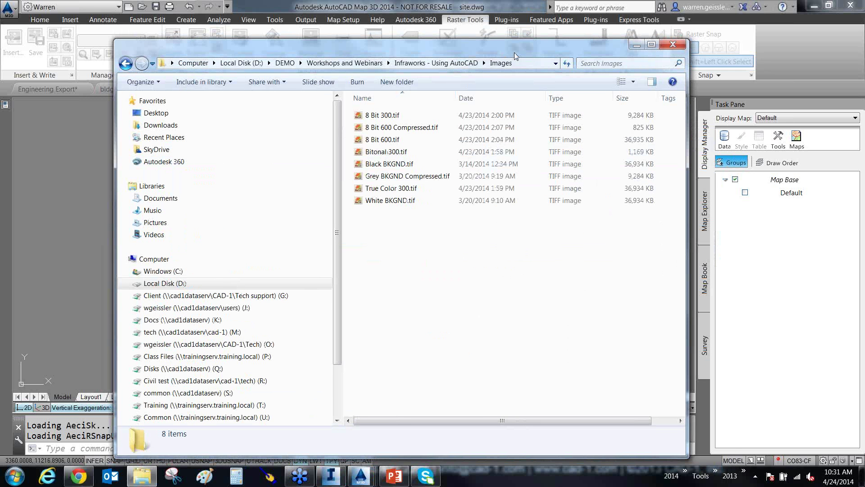
drag(511, 52, 495, 36)
drag(480, 129, 433, 116)
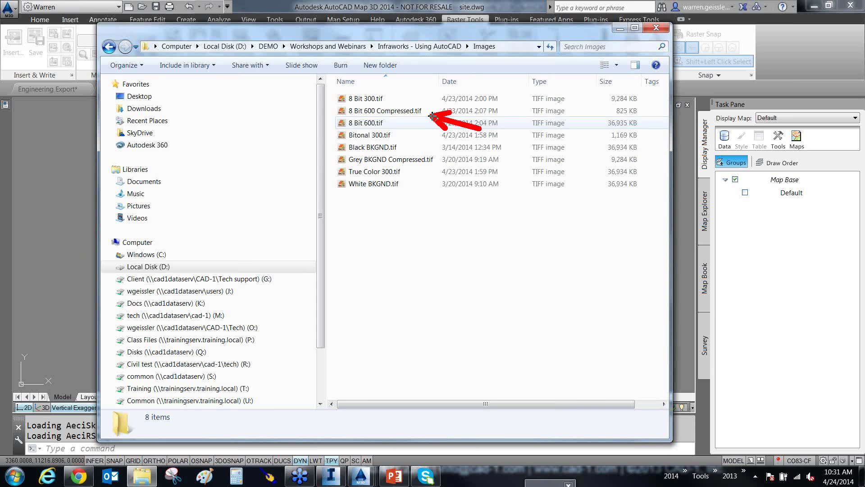
drag(532, 116, 605, 113)
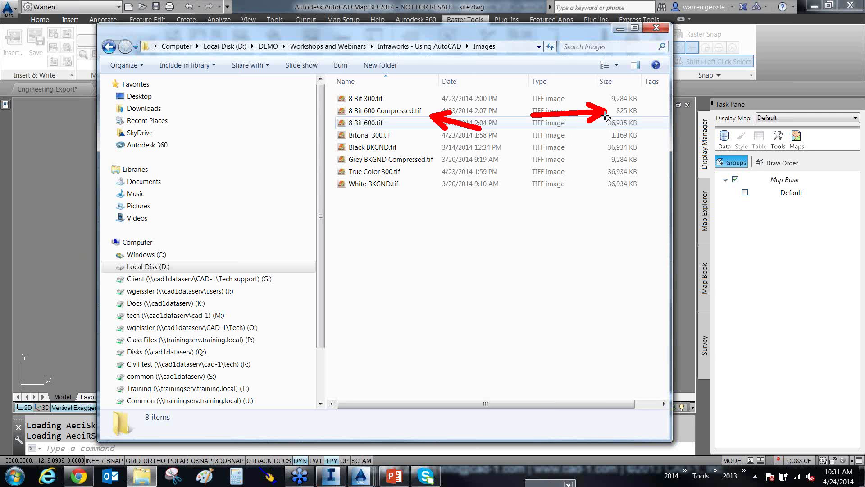
key(e)
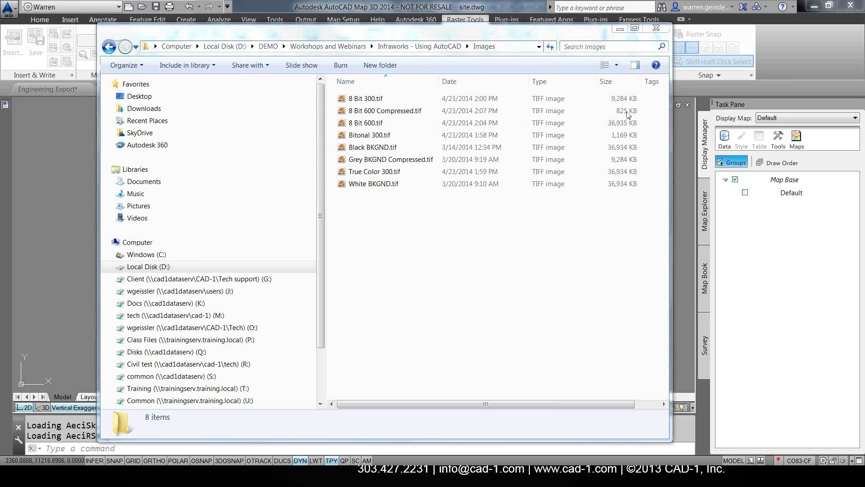
ctrl+shift+drag(554, 113, 609, 115)
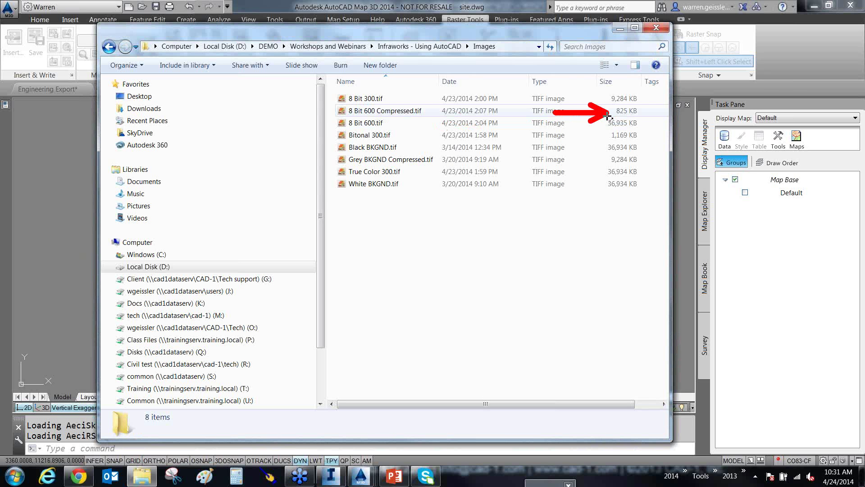
key(e)
drag(539, 125, 595, 123)
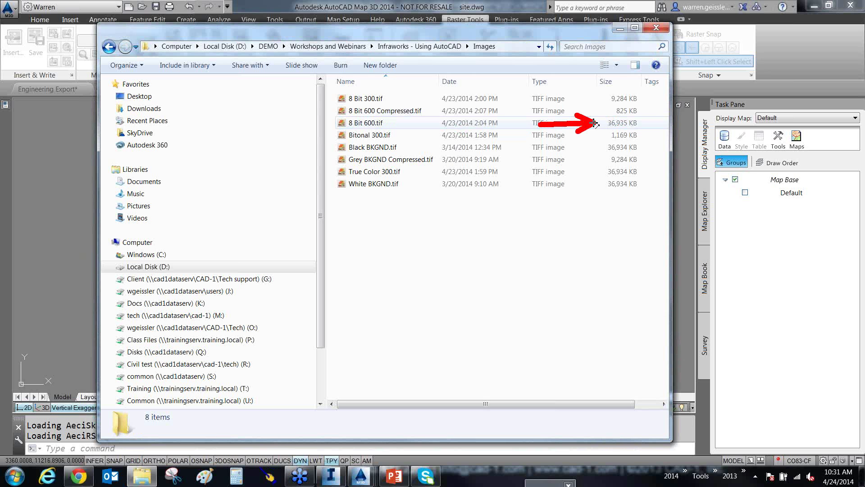
key(Escape)
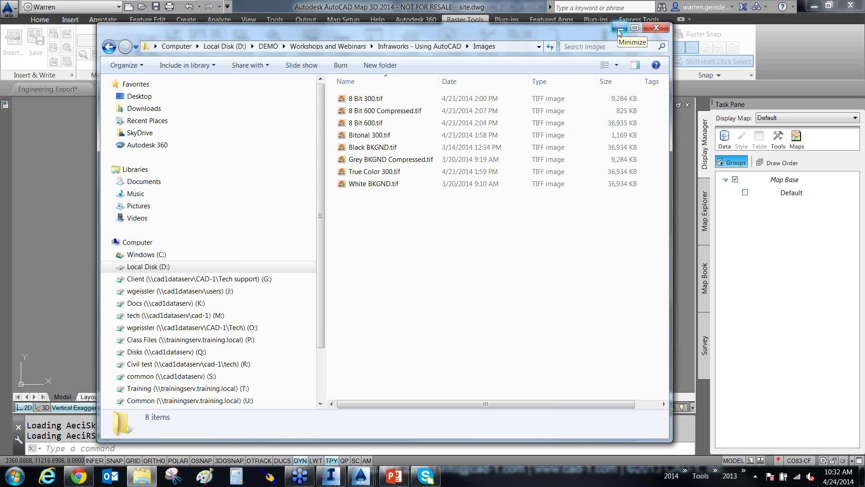
click(619, 32)
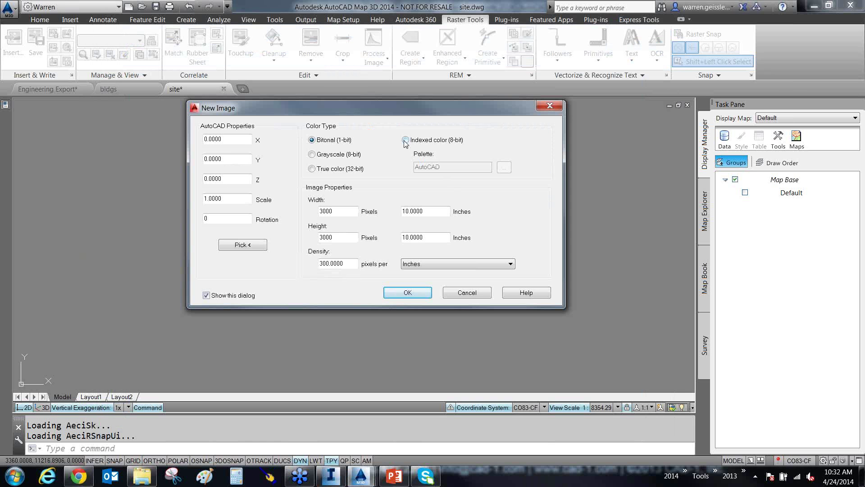
- Set the new image to indexed color (8-bit) and pick a square extent enclosing the whole site at rotation 0
click(405, 140)
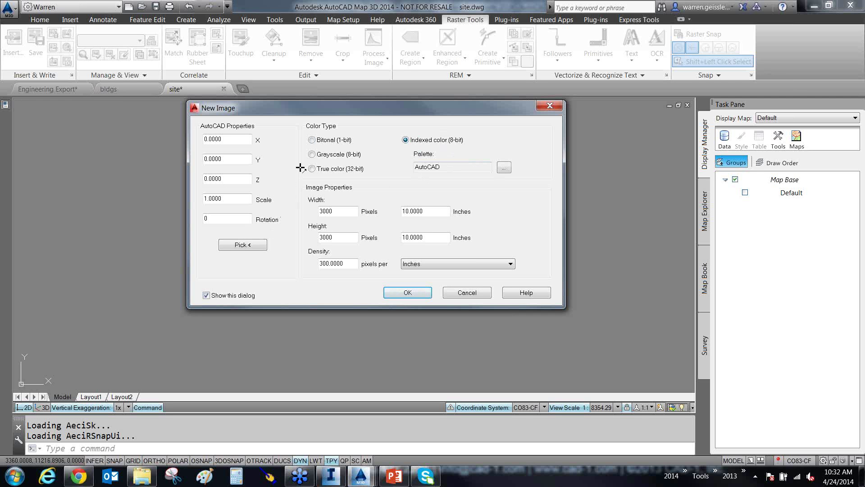
click(243, 245)
click(329, 320)
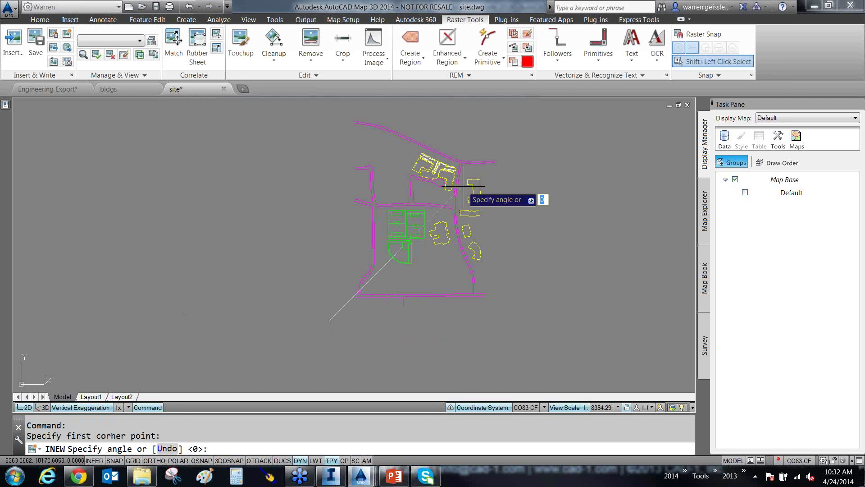
key(Return)
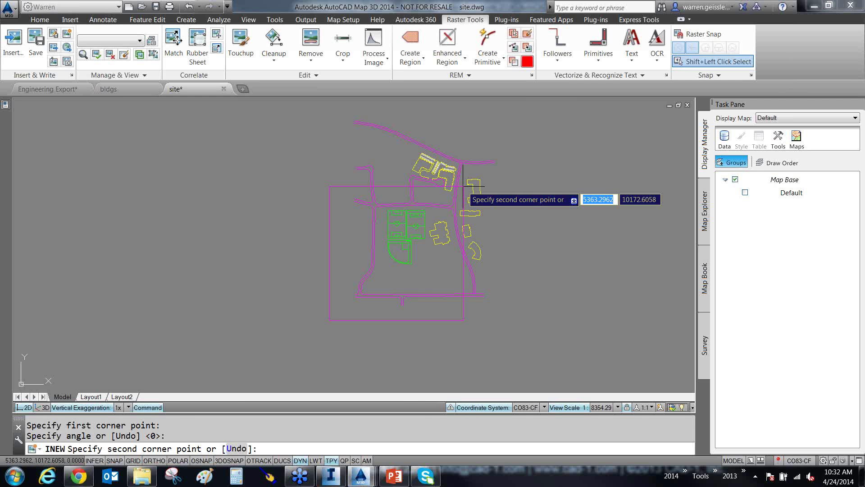
click(534, 111)
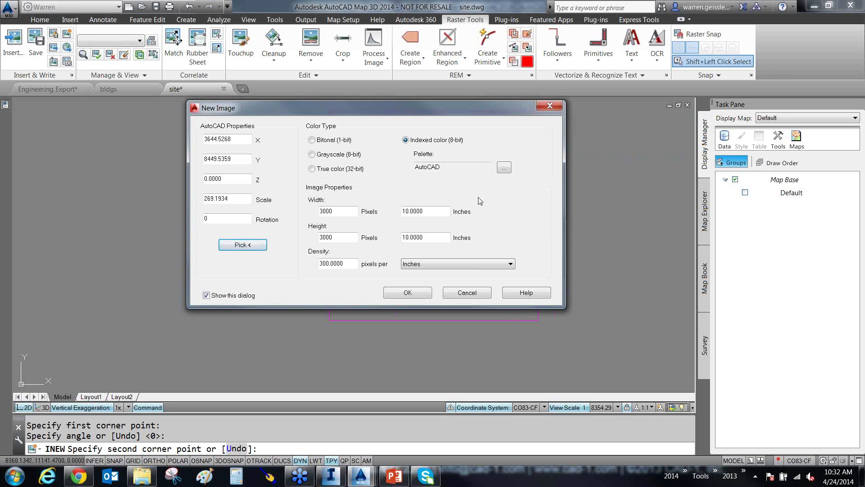
- Set the new image's density to 600 pixels per inch
mouse_move(470, 169)
mouse_down()
mouse_move(436, 170)
mouse_move(455, 182)
mouse_move(436, 198)
mouse_up()
drag(497, 218, 467, 230)
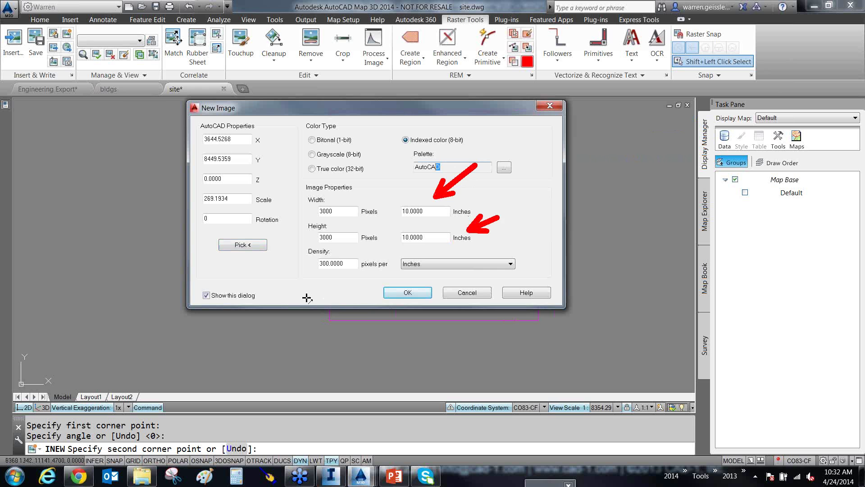
mouse_move(307, 297)
mouse_down()
mouse_move(325, 276)
mouse_move(319, 264)
mouse_up()
key(Escape)
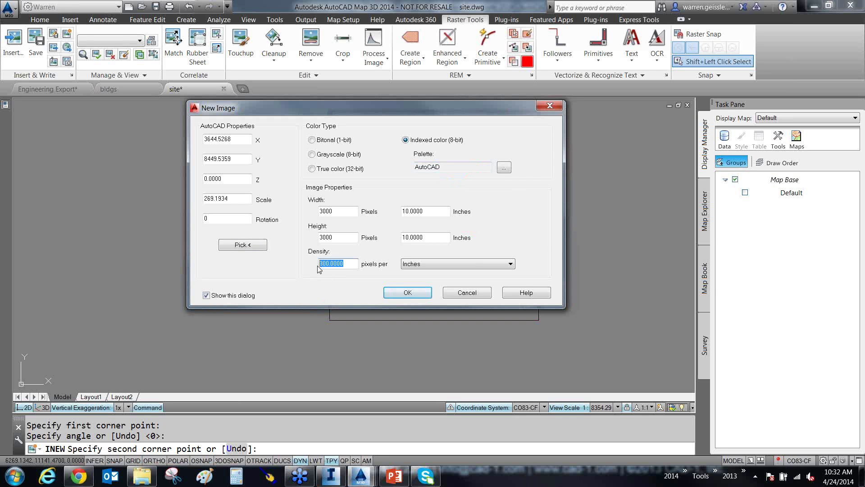
text(600)
click(433, 237)
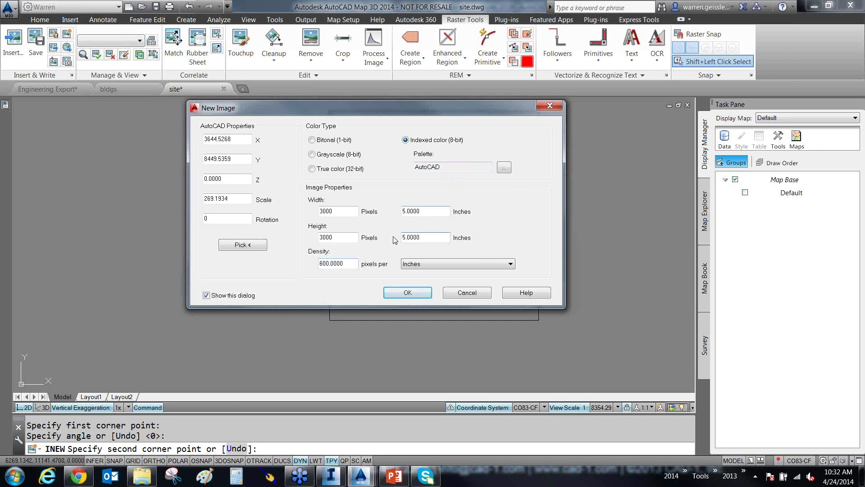
- Set the new image's width and height to 10 inches each and create the image
drag(426, 211, 393, 213)
text(10)
click(424, 236)
drag(424, 236, 393, 239)
text(10)
click(352, 264)
click(410, 294)
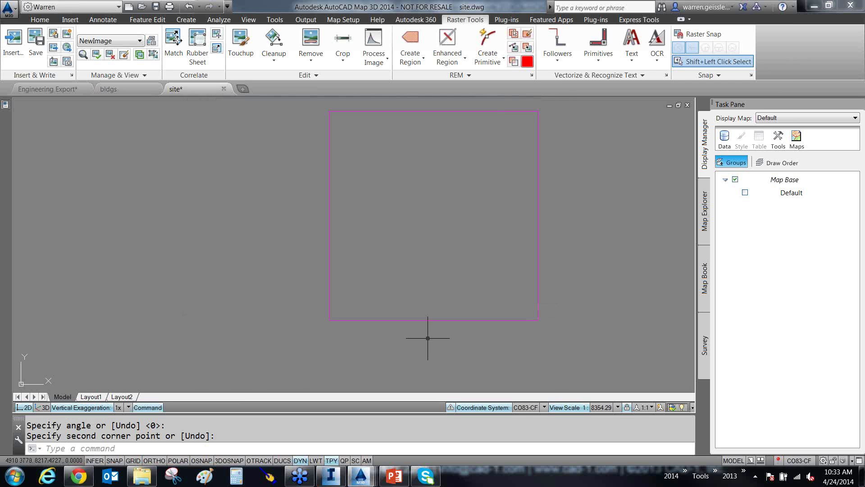
- Send the new raster image to the back of the draw order, behind the site linework
click(415, 320)
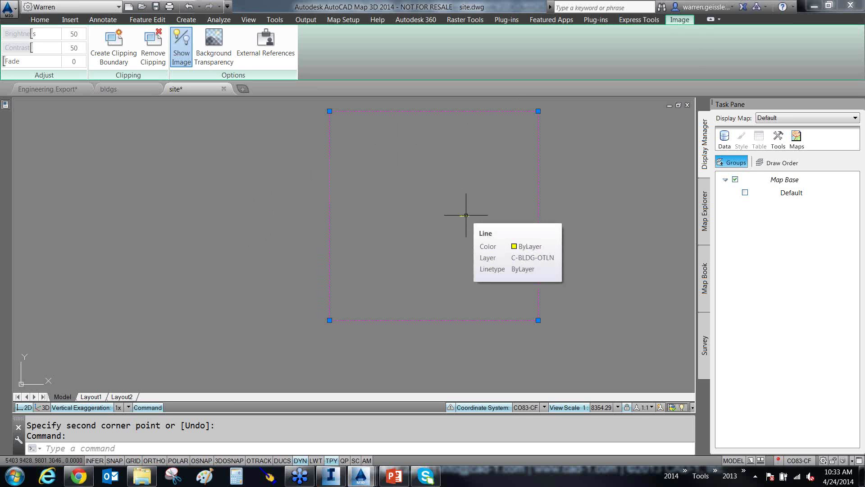
right_click(282, 153)
mouse_move(340, 267)
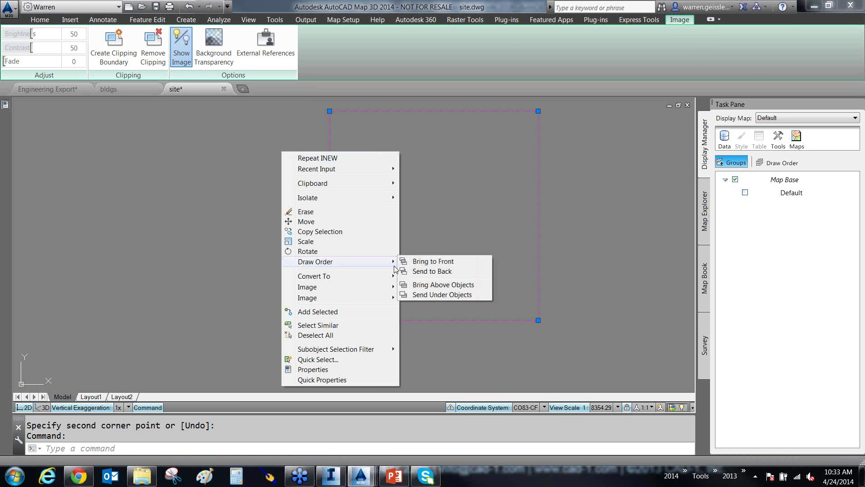
click(421, 272)
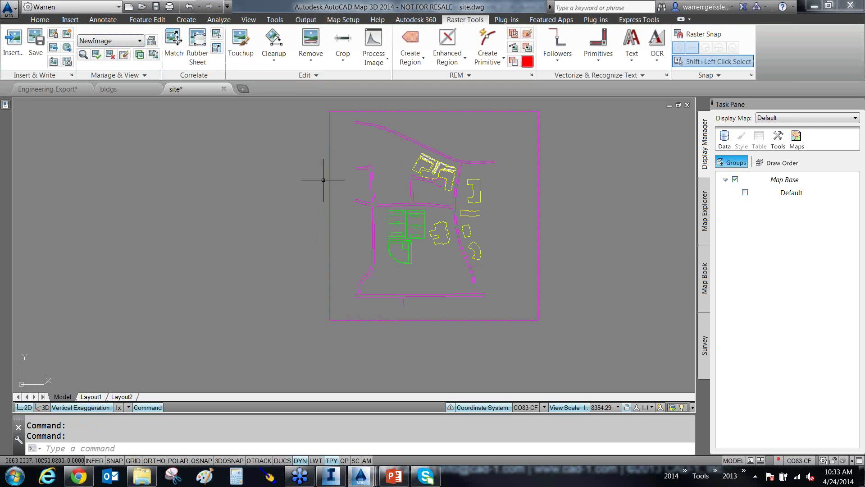
- Merge all the site linework into the raster image, keeping the vector entities after the merge
middle_drag(284, 171, 265, 183)
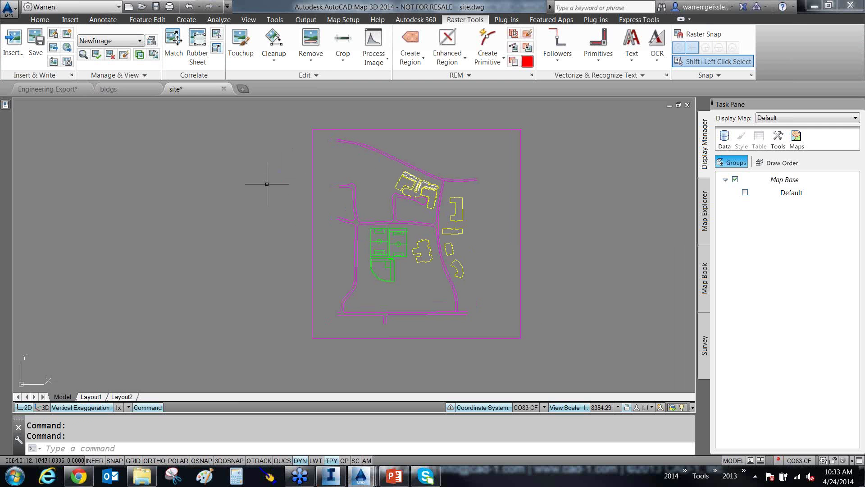
click(283, 119)
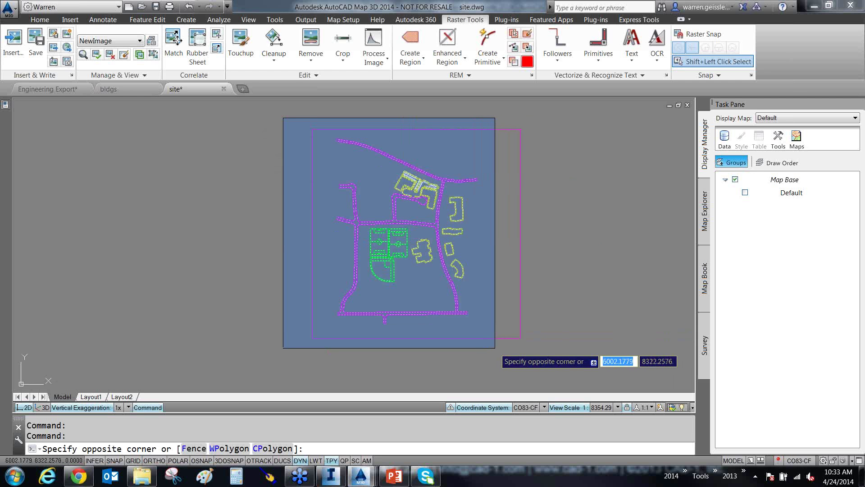
click(496, 349)
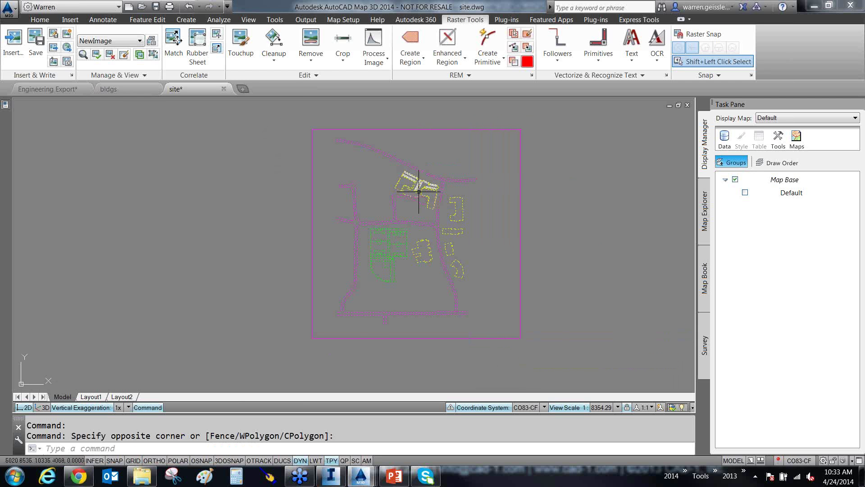
right_click(401, 178)
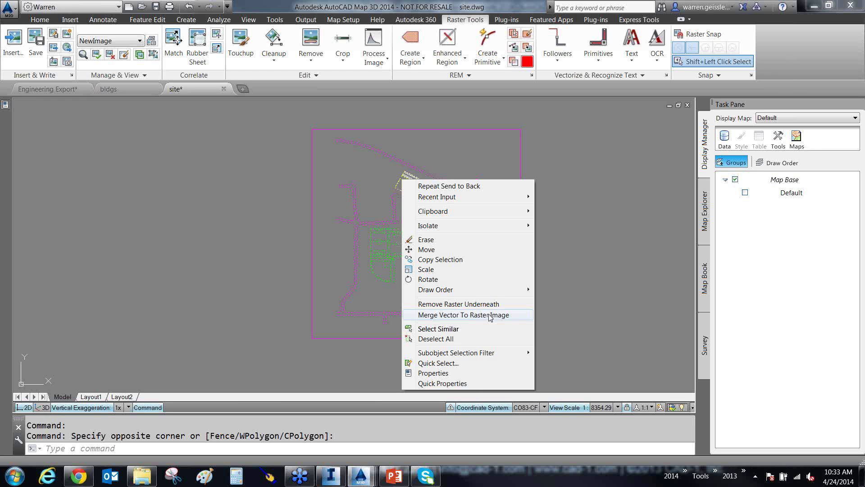
click(490, 316)
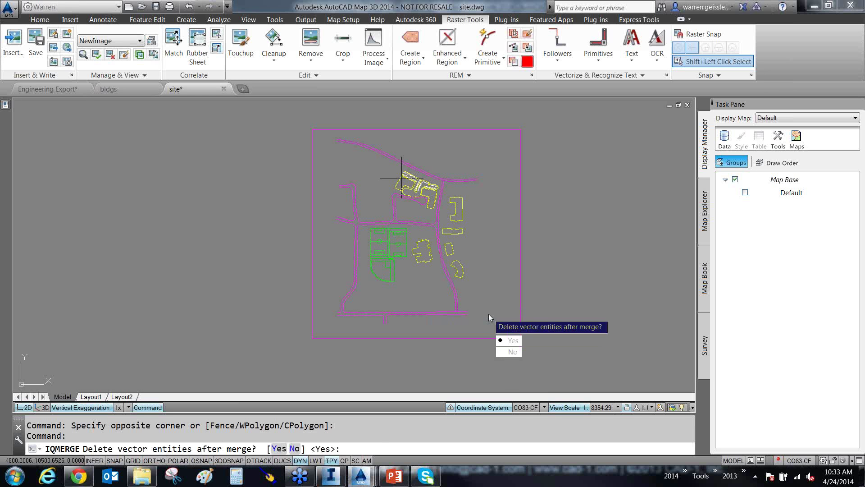
click(513, 352)
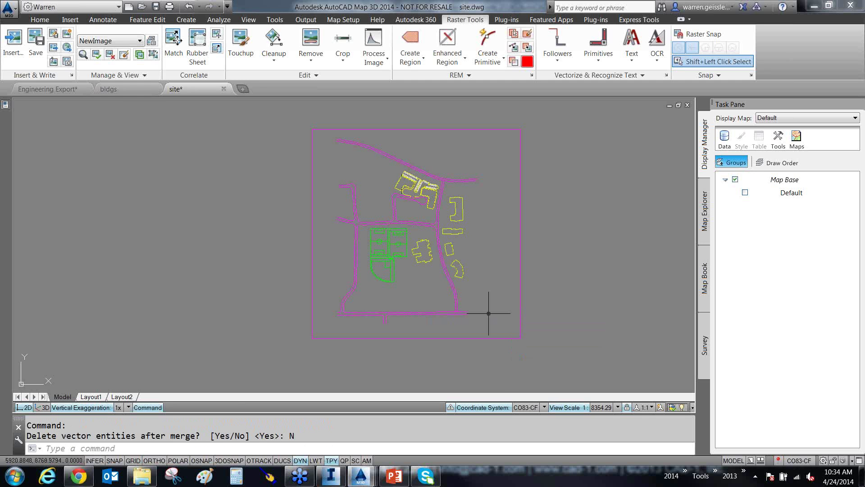
- Move the merged raster image off the vector linework to the empty area east of it
text(m)
key(Return)
click(545, 285)
click(521, 265)
key(Return)
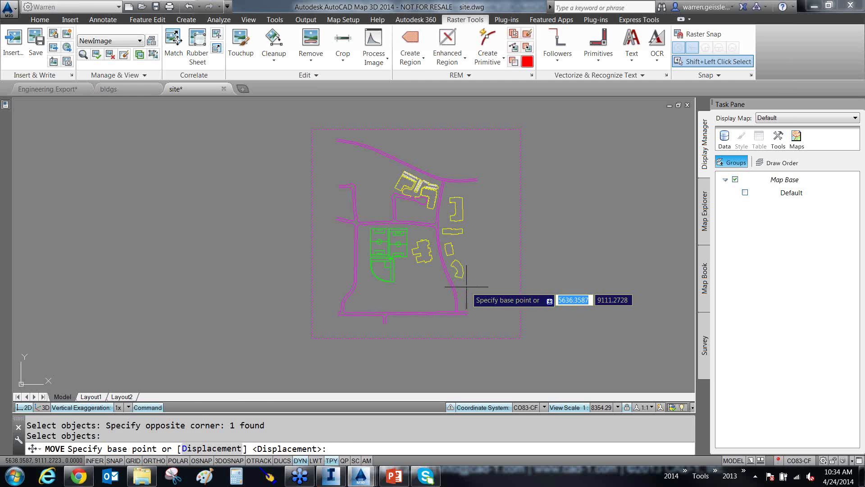
click(467, 290)
click(589, 300)
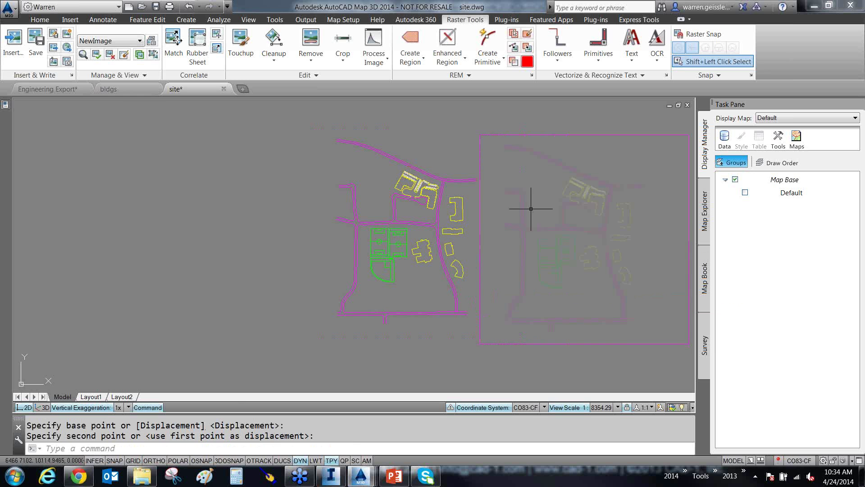
- Examine the pixel quality of the merged linework in the raster image up close and at full extent
scroll(579, 205, up, 6)
scroll(582, 188, up, 3)
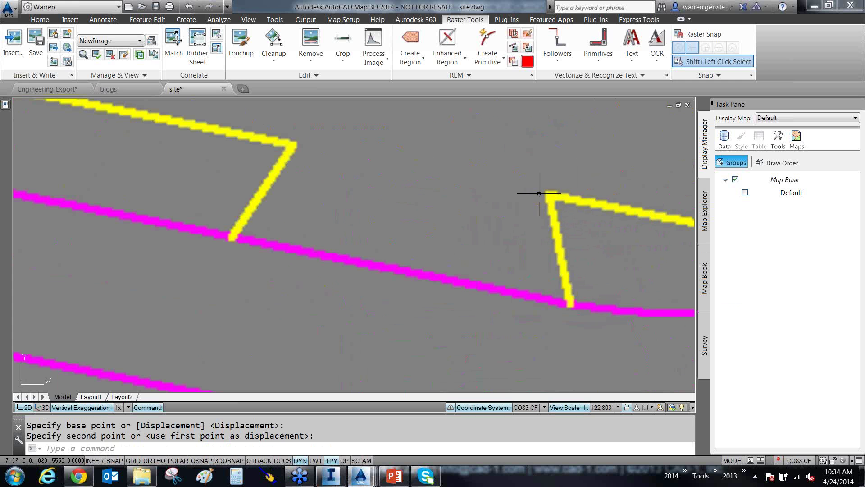
scroll(580, 191, down, 3)
scroll(575, 191, down, 2)
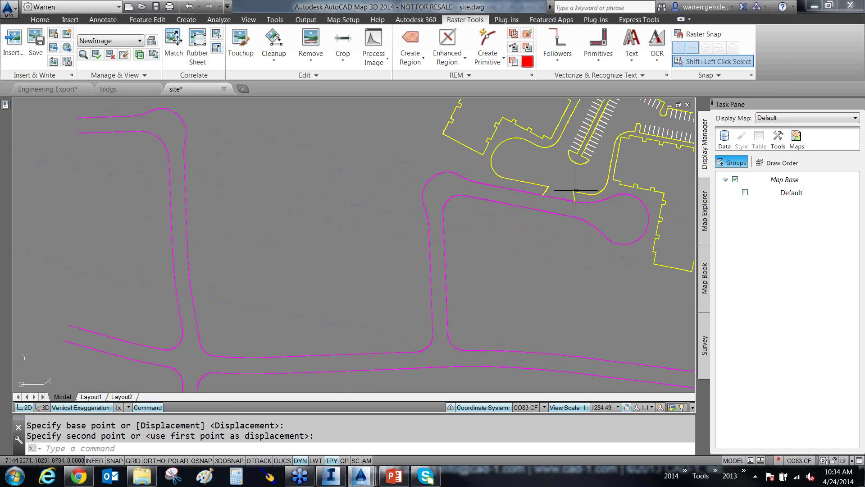
scroll(575, 198, down, 2)
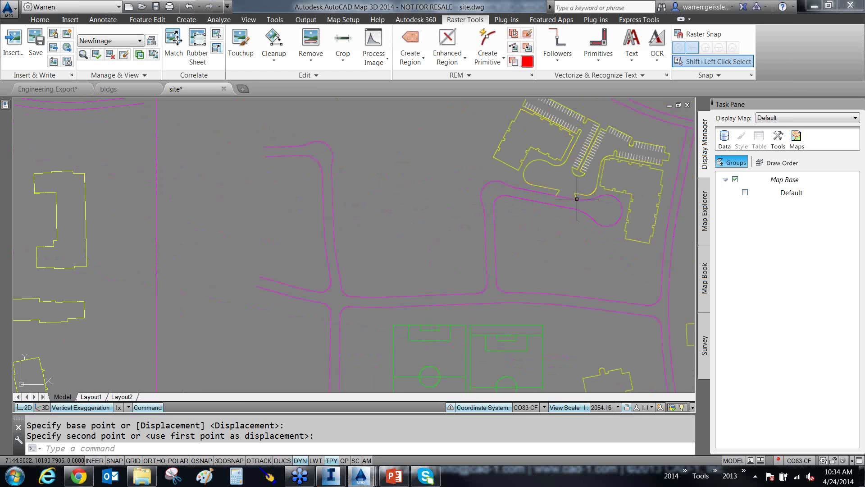
scroll(572, 202, down, 1)
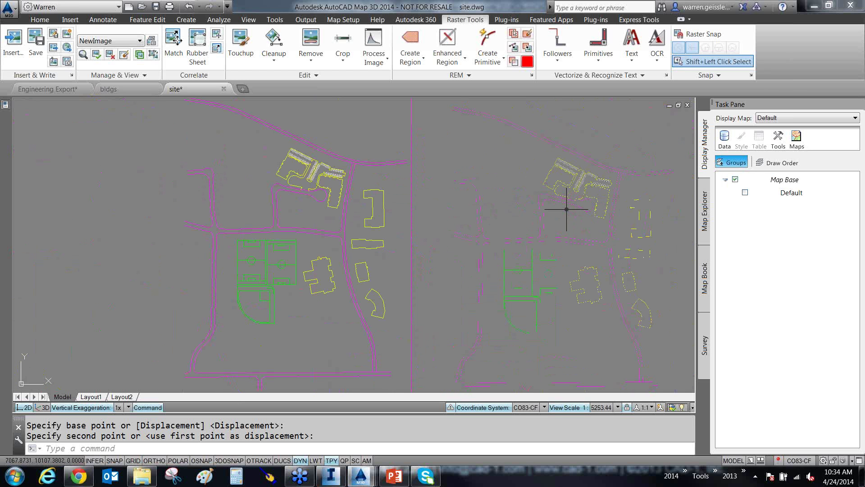
scroll(569, 214, down, 1)
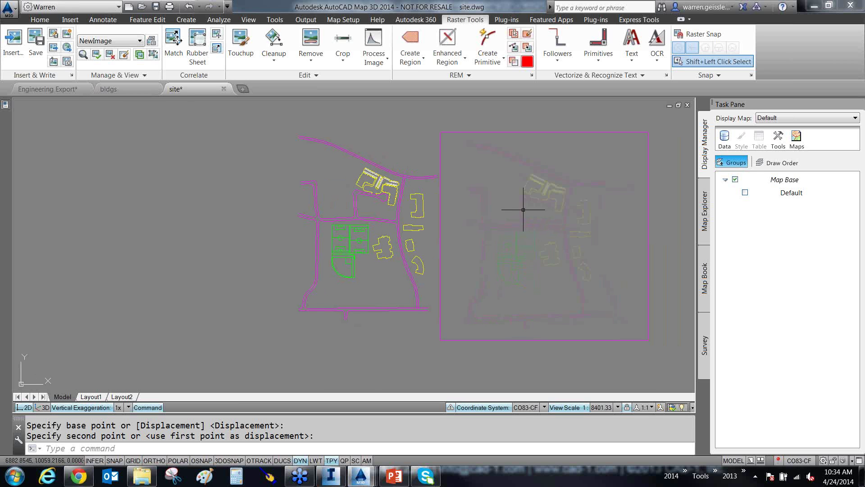
- Deselect the raster image and undo its move
click(522, 112)
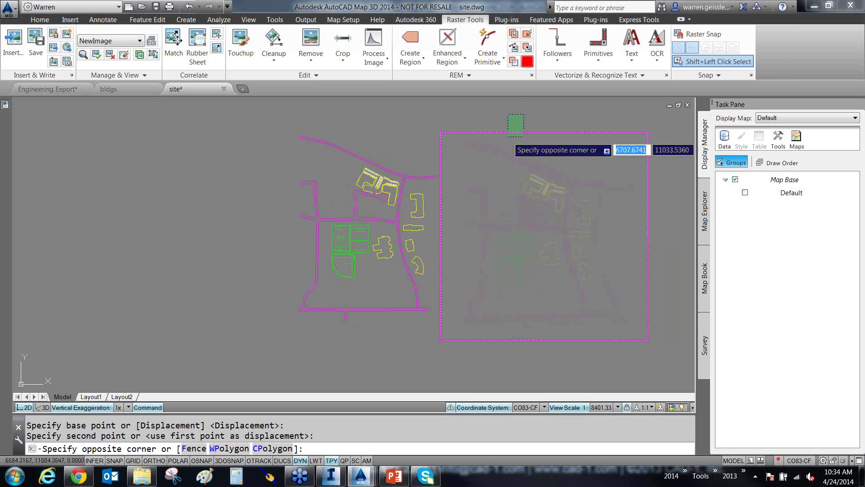
click(504, 139)
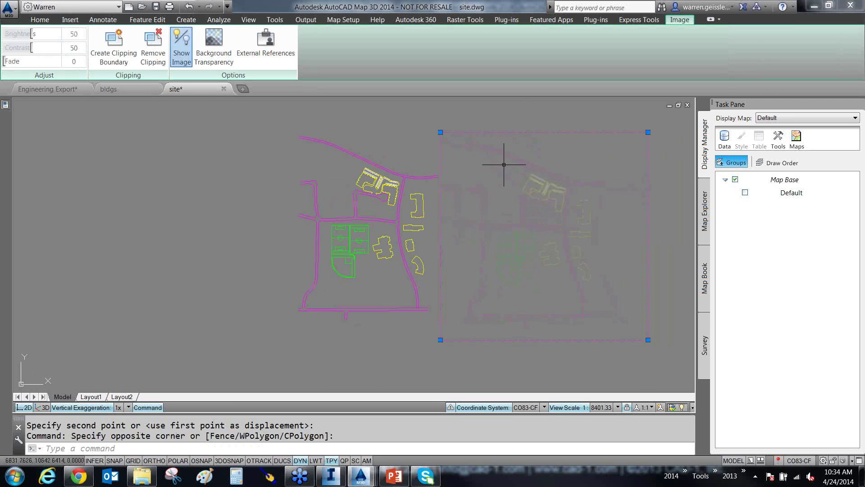
key(Escape)
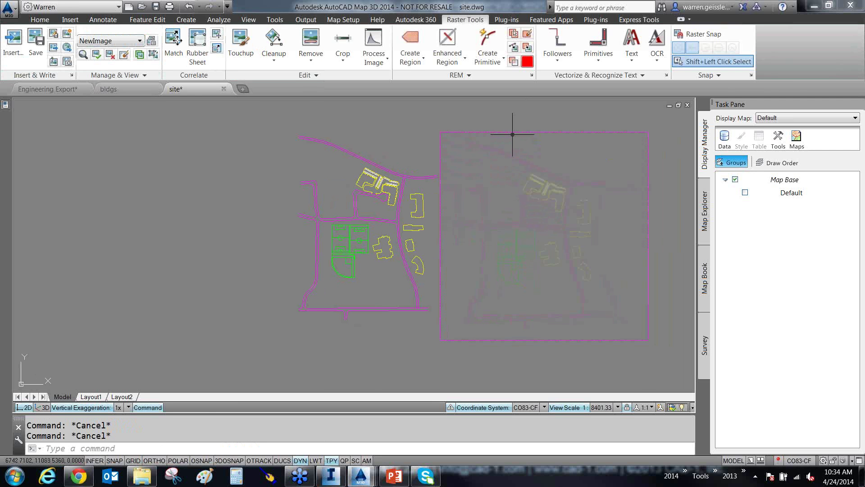
key(ctrl+z)
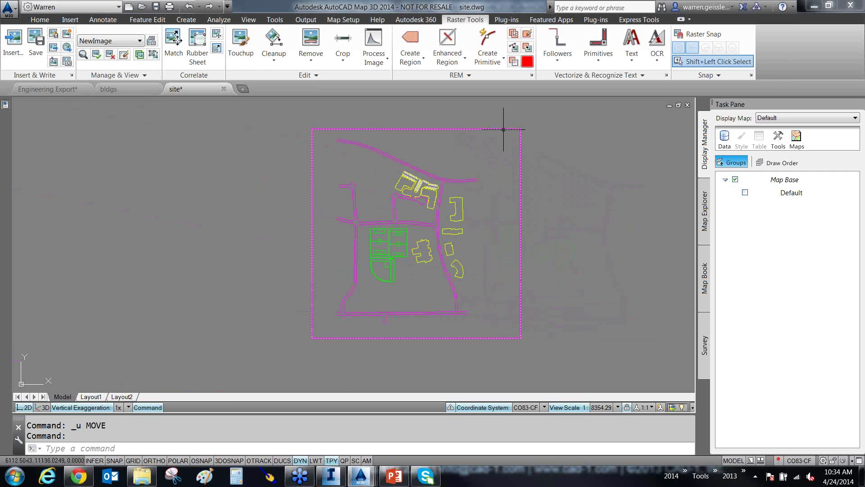
- Export the raster image to the Images folder as a TIFF named NewImage
click(503, 129)
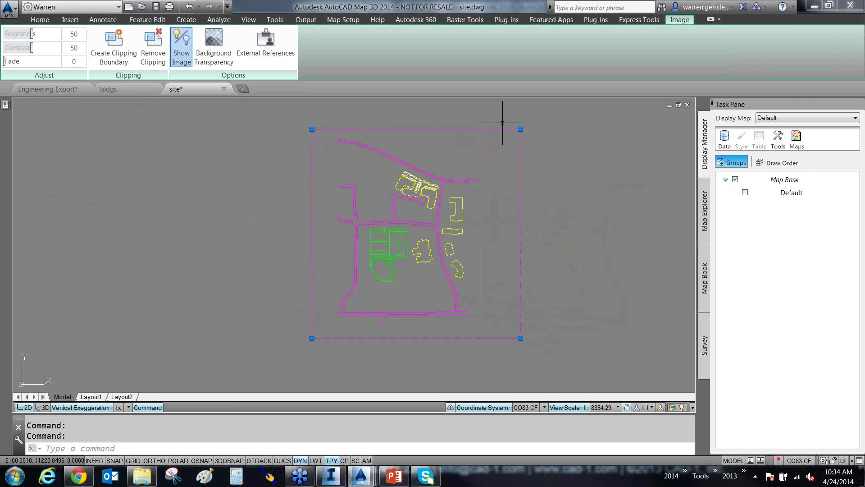
right_click(499, 120)
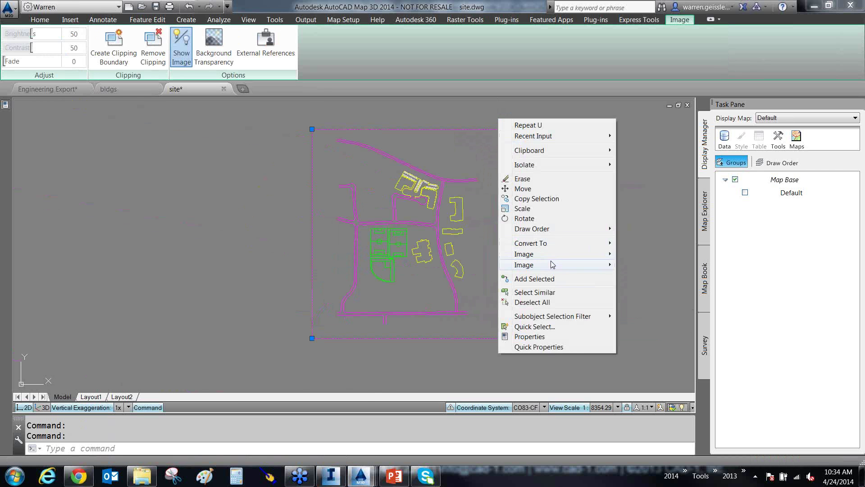
mouse_move(552, 256)
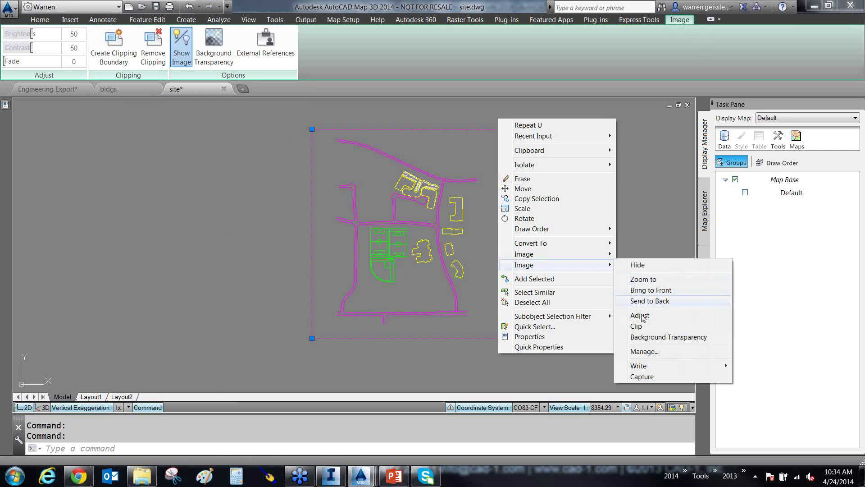
mouse_move(653, 365)
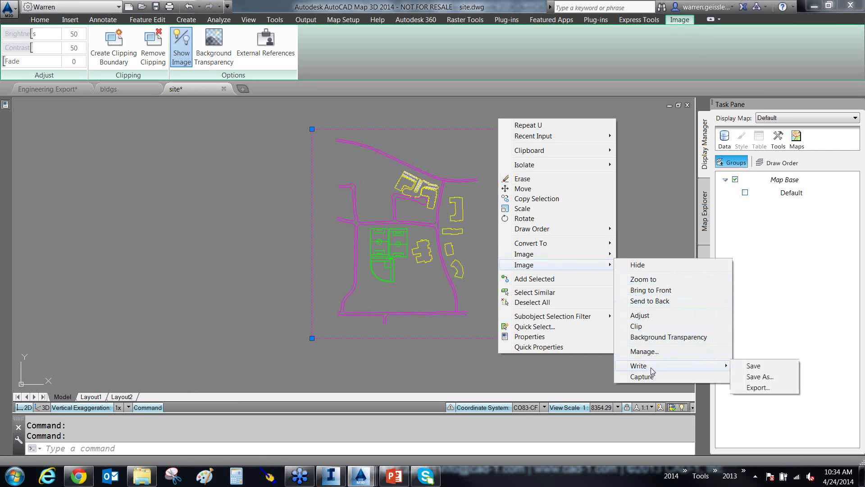
click(765, 388)
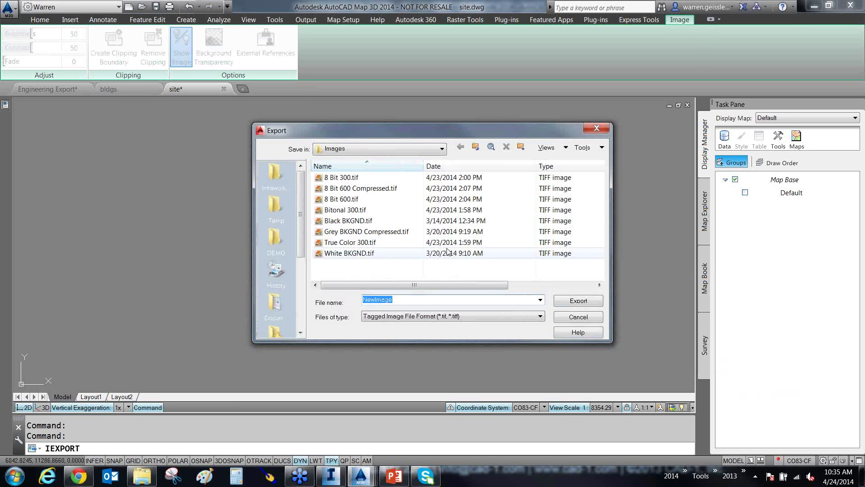
click(577, 302)
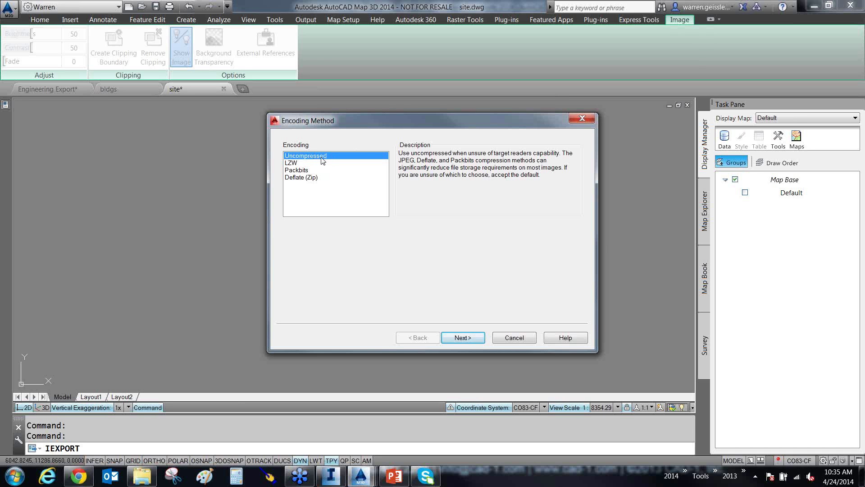
- Set the TIFF export to Packbits encoding with tiled data organization
click(307, 171)
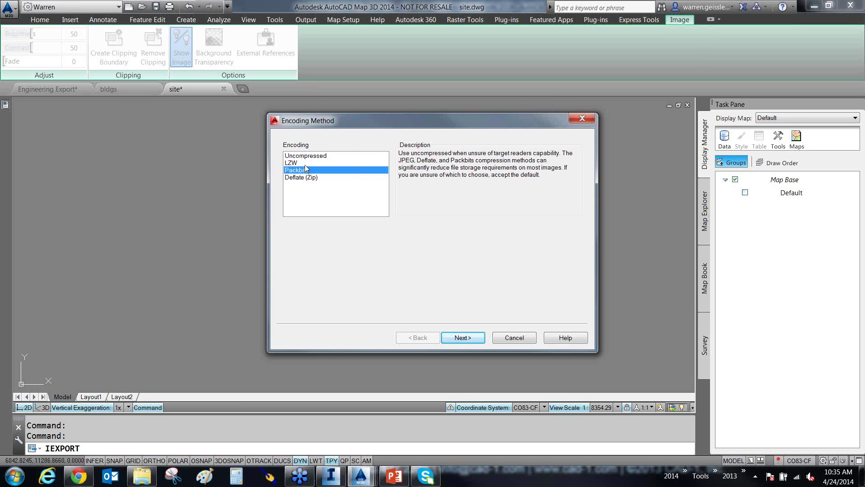
click(299, 163)
click(297, 169)
click(480, 339)
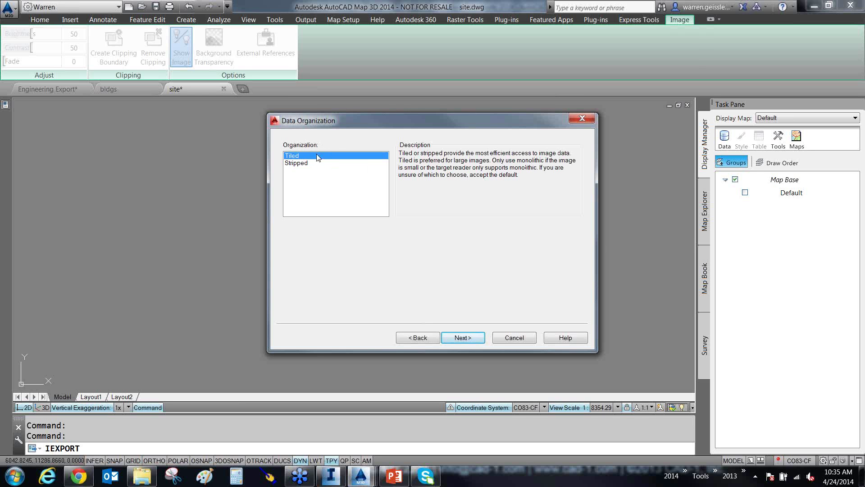
click(464, 338)
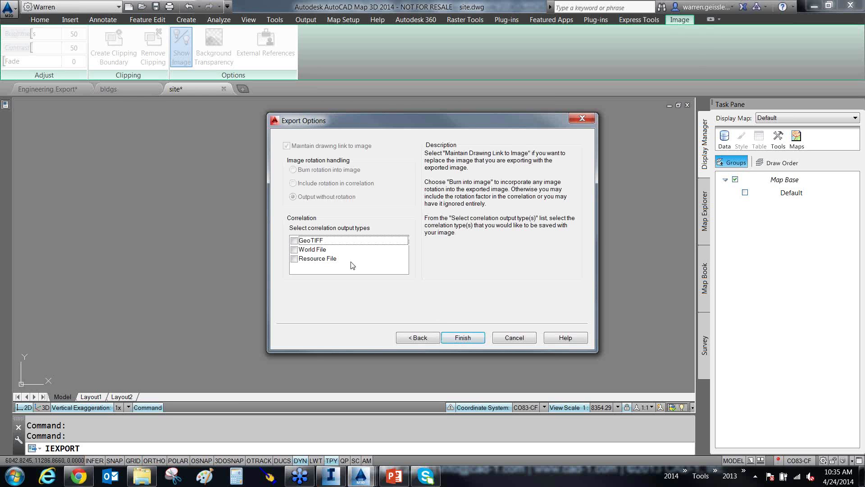
- Include GeoTIFF correlation, accept coordinate system code 2232, NAD83 / Colorado Central (ftUS), and finish the export
click(294, 241)
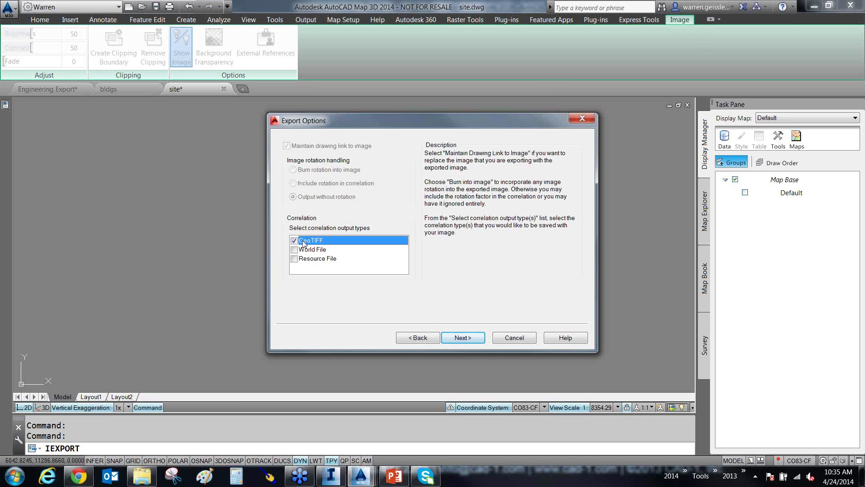
click(463, 338)
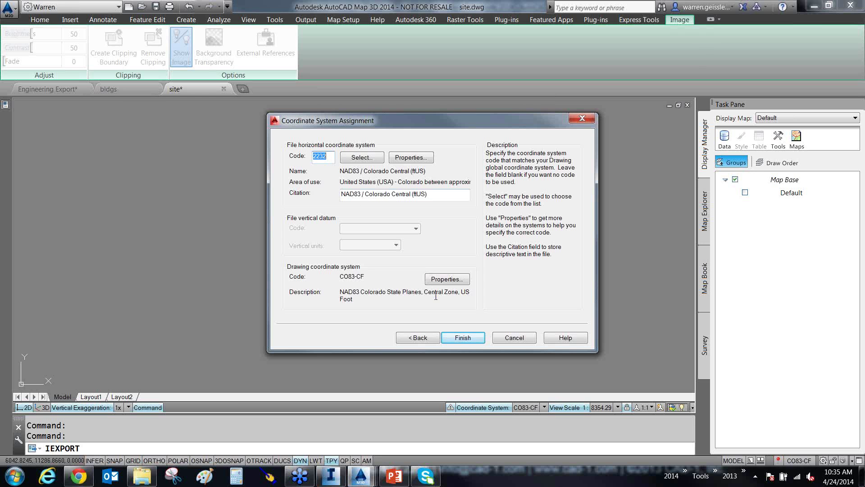
click(467, 338)
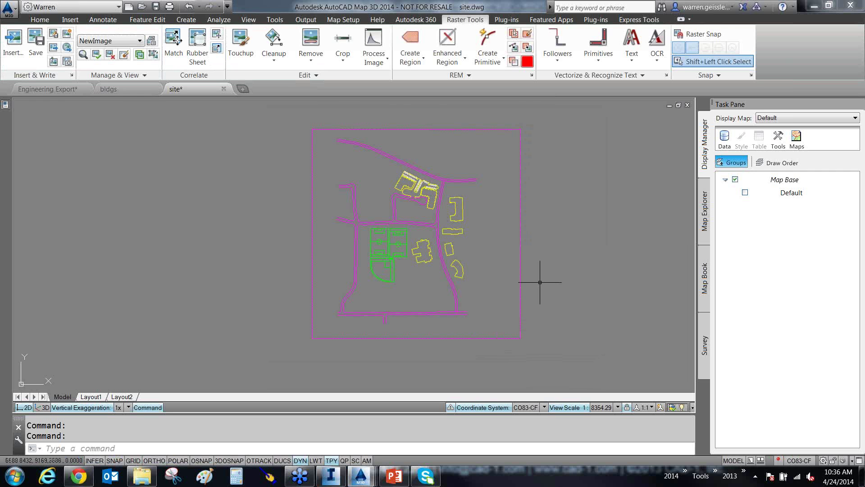
- Switch to InfraWorks and start adding a raster data source
click(335, 481)
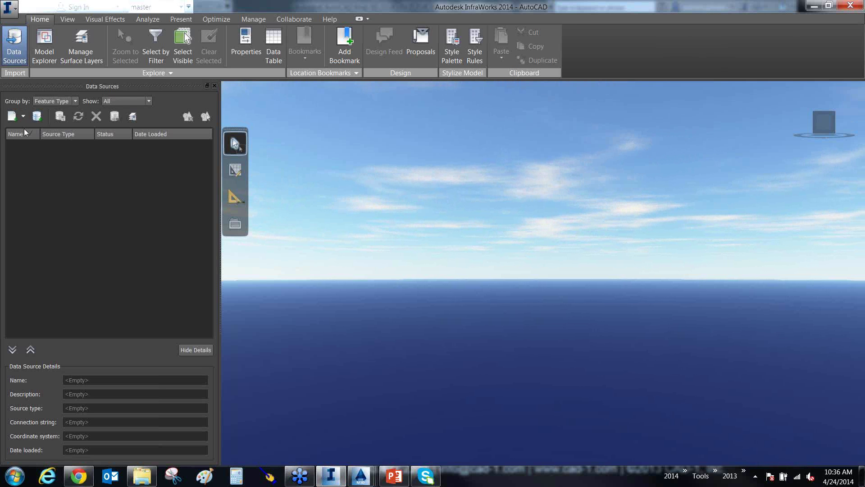
click(24, 117)
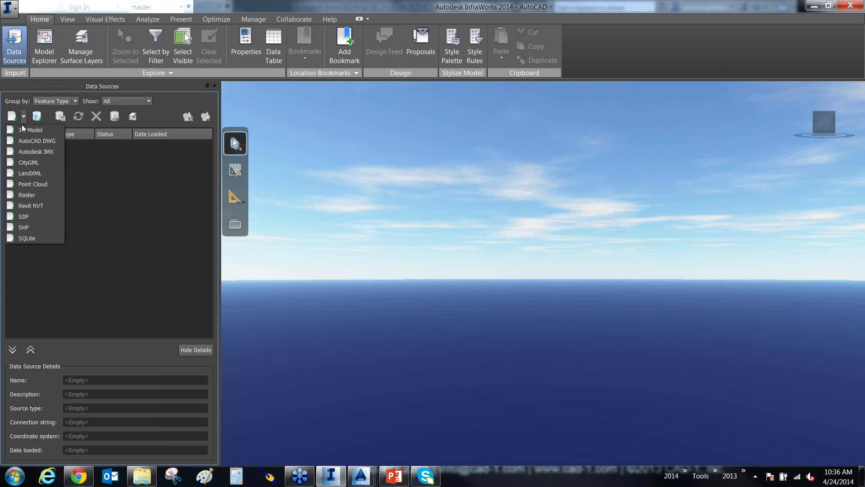
click(36, 194)
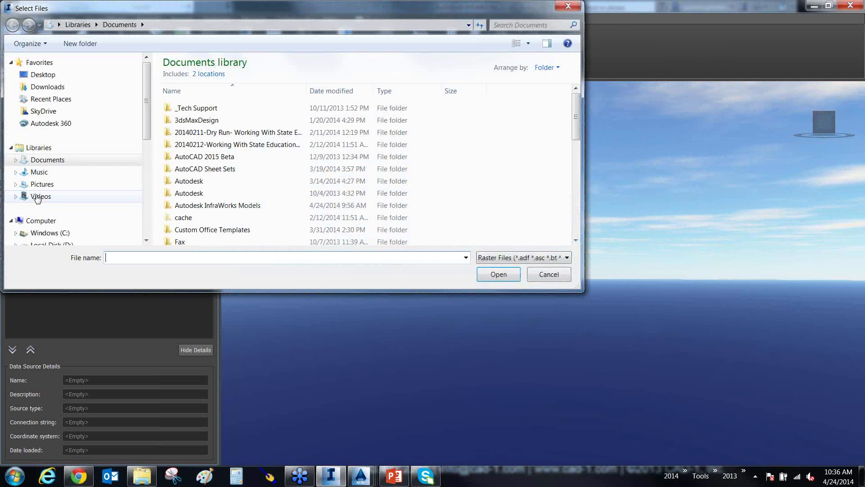
- Browse to the Images folder in D:\DEMO\Workshops and Webinars\Infraworks - Using AutoCAD
click(63, 234)
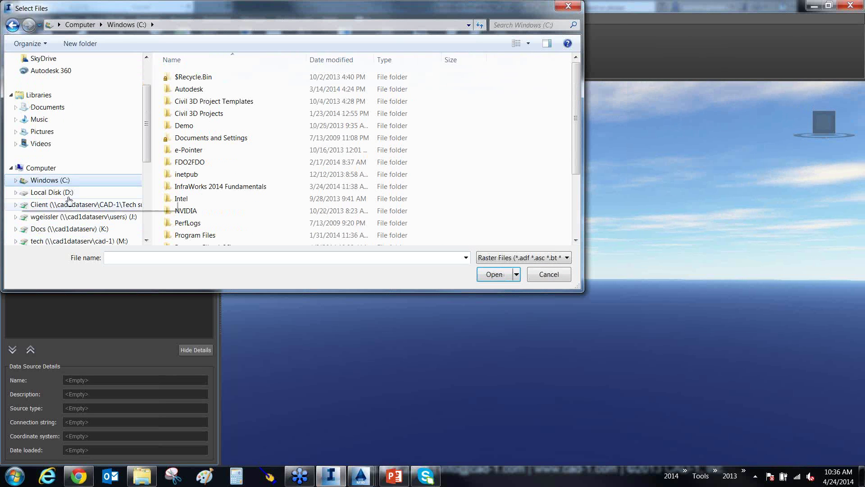
click(52, 193)
click(213, 188)
scroll(210, 194, down, 2)
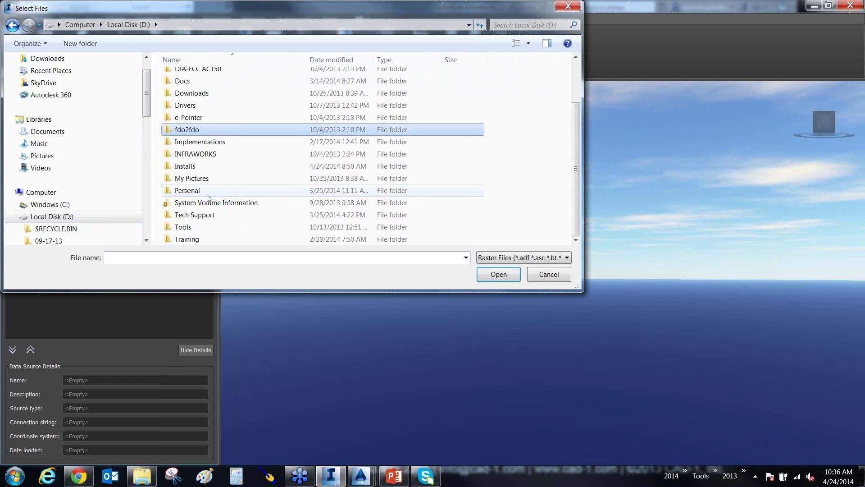
scroll(195, 225, up, 2)
click(186, 114)
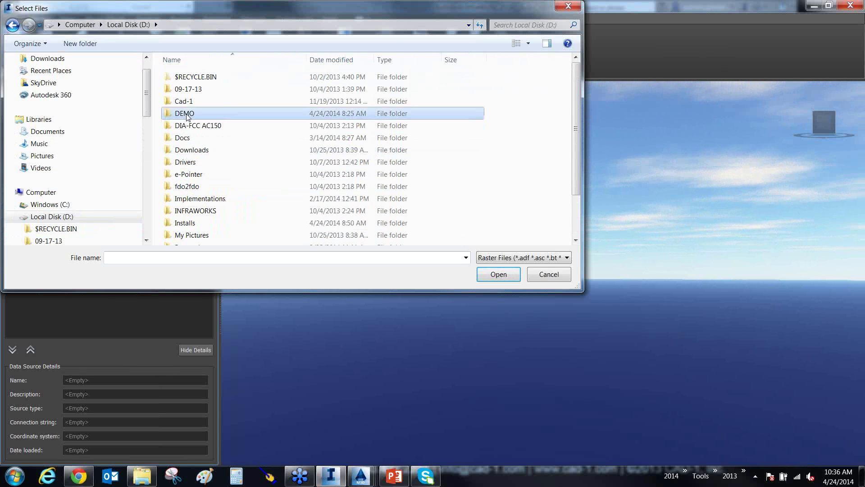
double_click(187, 115)
scroll(199, 171, down, 5)
click(207, 240)
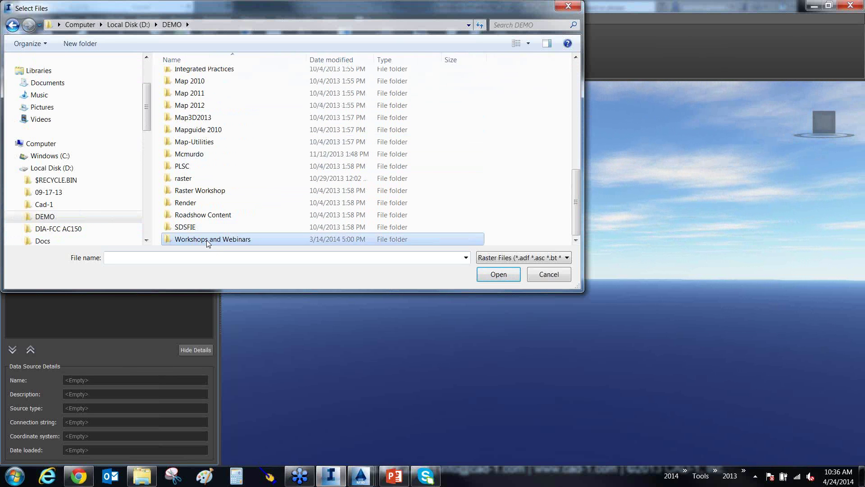
double_click(208, 241)
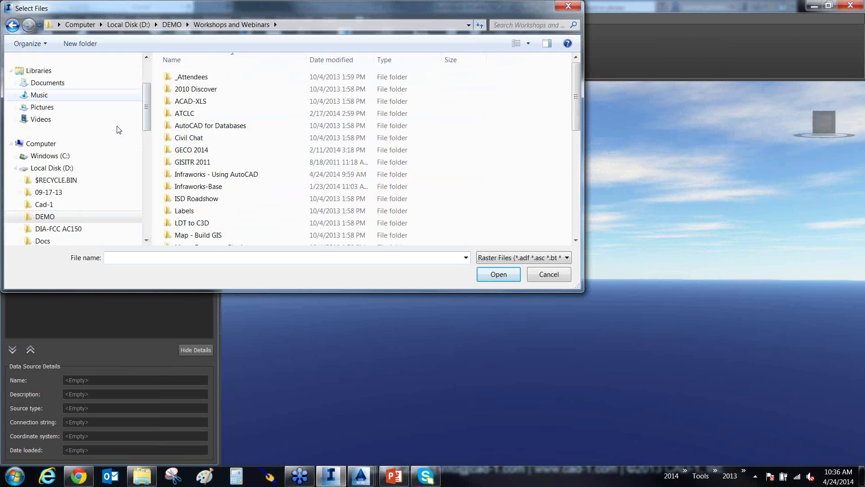
double_click(194, 174)
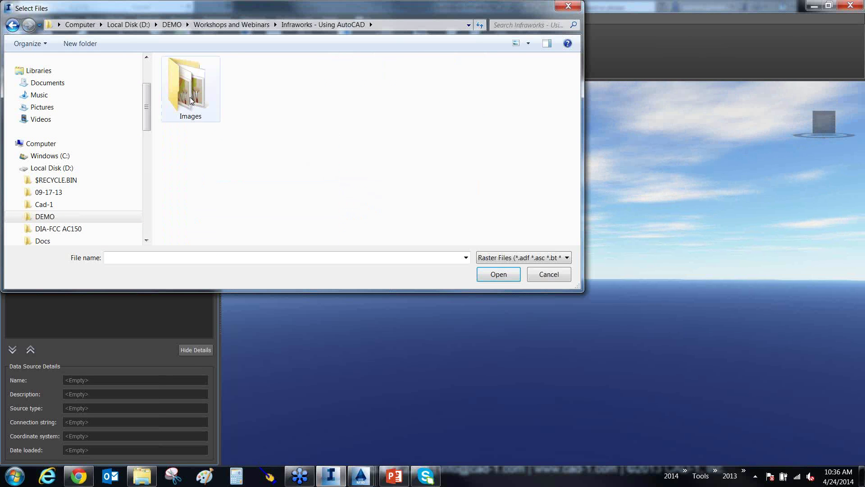
double_click(191, 101)
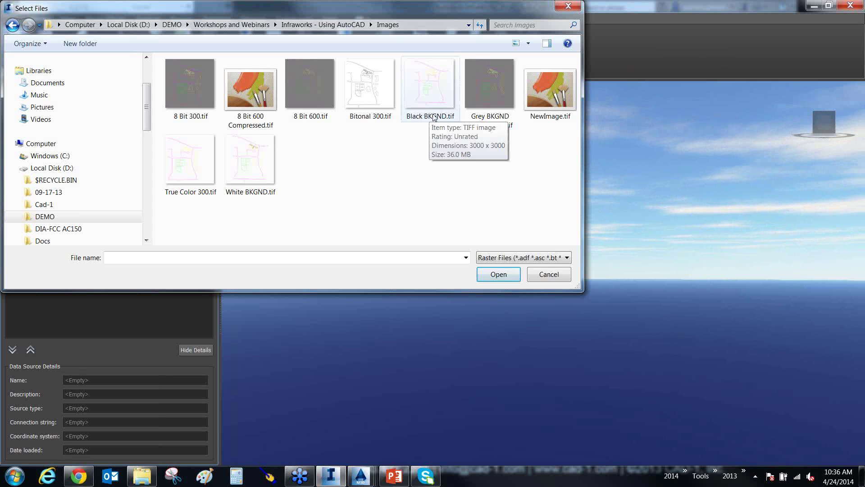
- Preview the Black BKGND.tif image, and close the preview
click(438, 96)
right_click(438, 96)
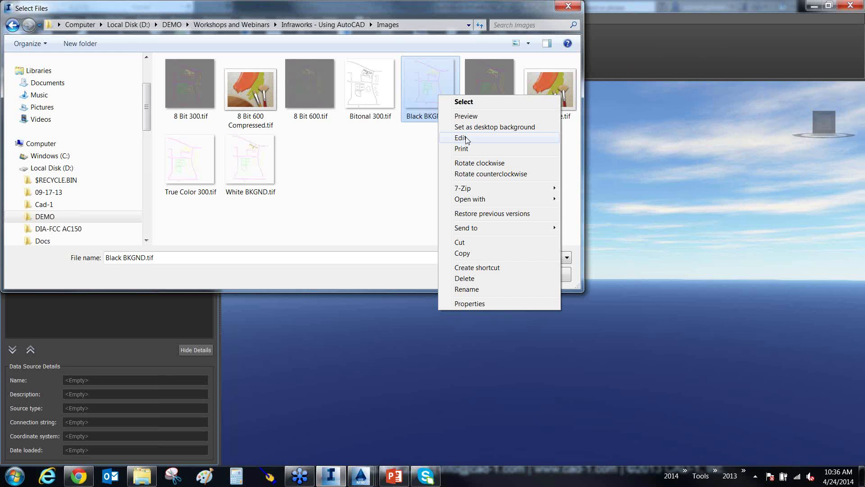
click(472, 119)
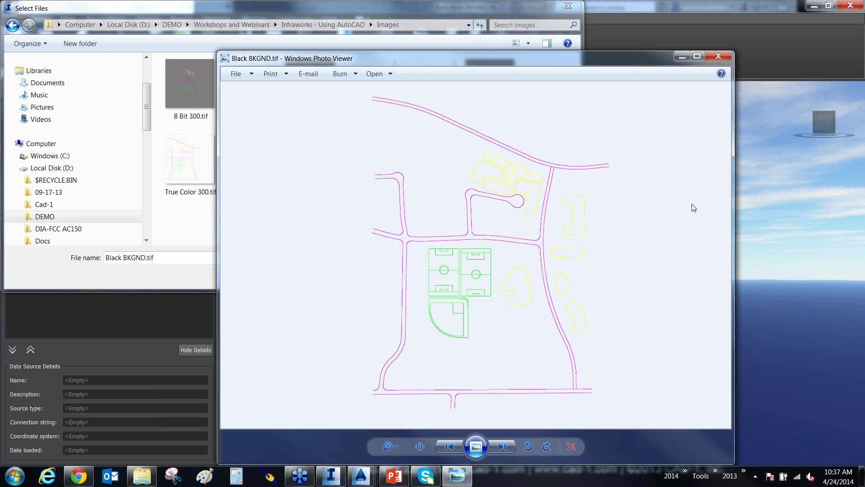
click(717, 55)
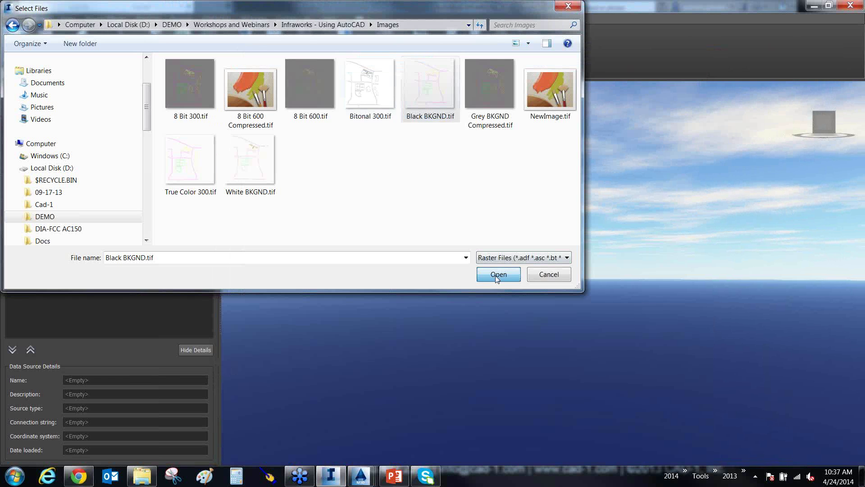
- Add Black BKGND.tif as ground imagery, review its geolocation and raster settings, and import it into the model
click(496, 275)
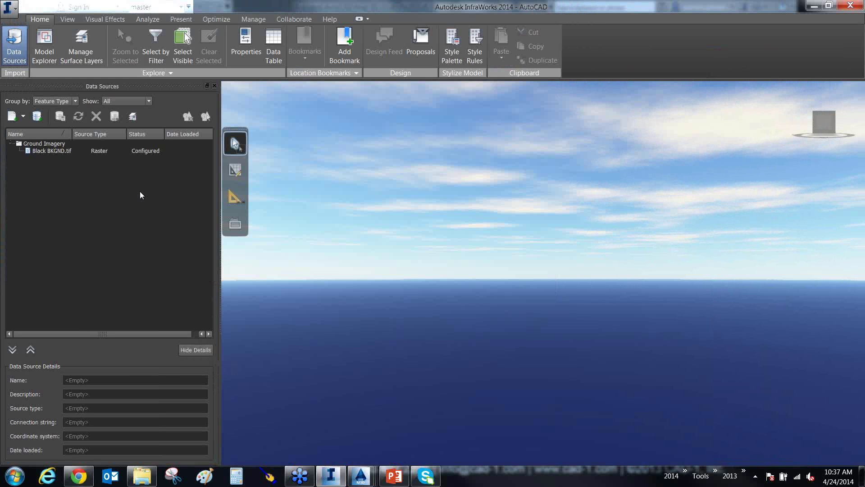
double_click(71, 151)
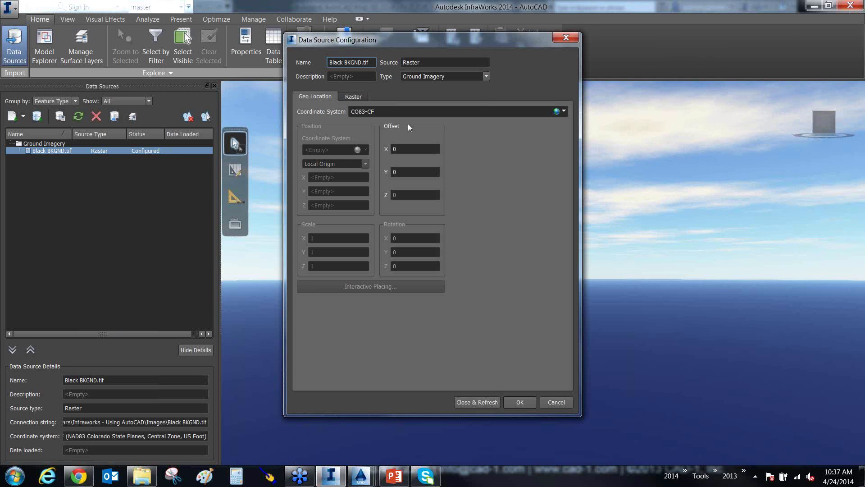
click(359, 97)
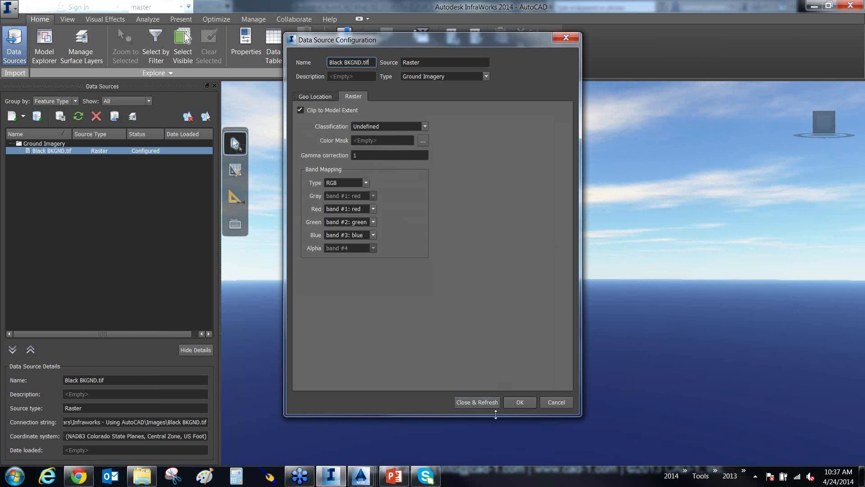
click(484, 403)
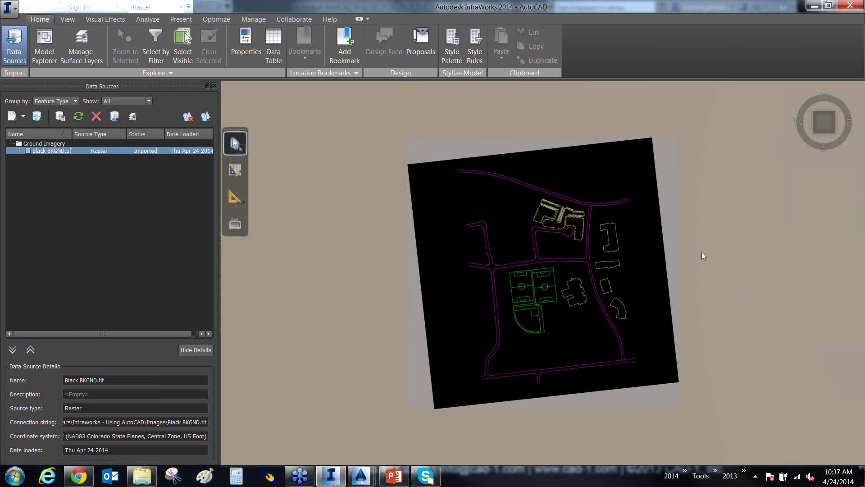
- Add 8 Bit 600 Compressed.tif from the Images folder as a raster data source and import it into the model
click(24, 116)
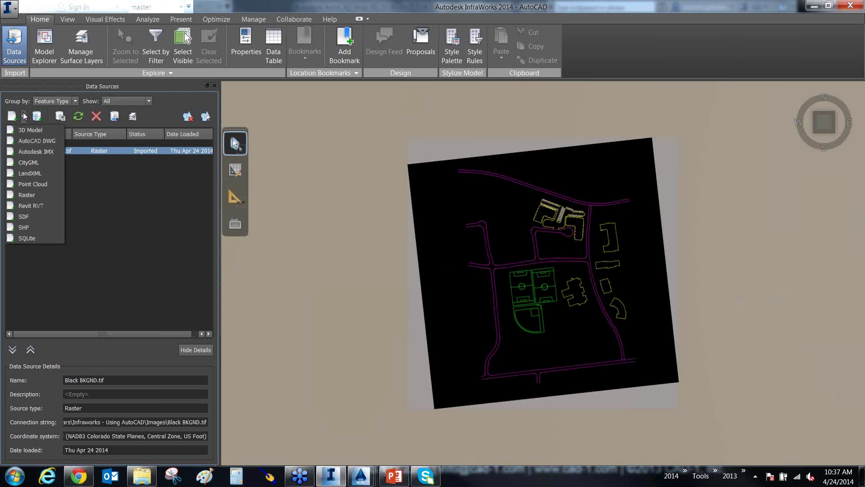
click(29, 196)
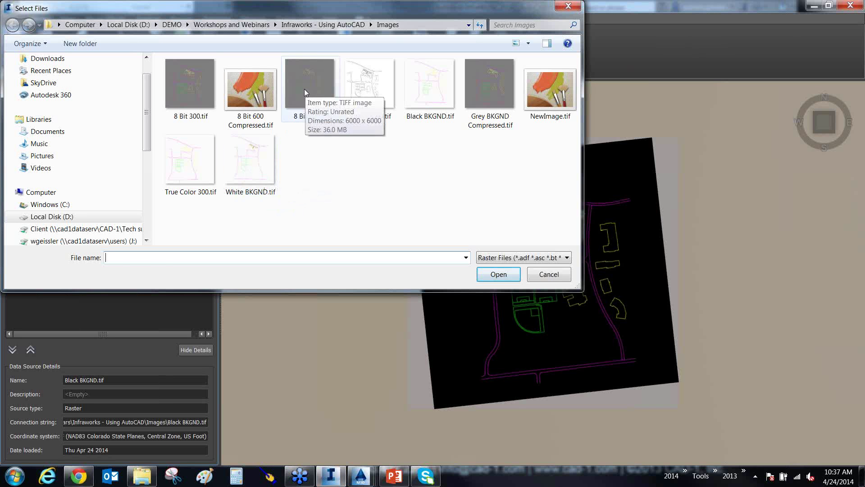
click(247, 102)
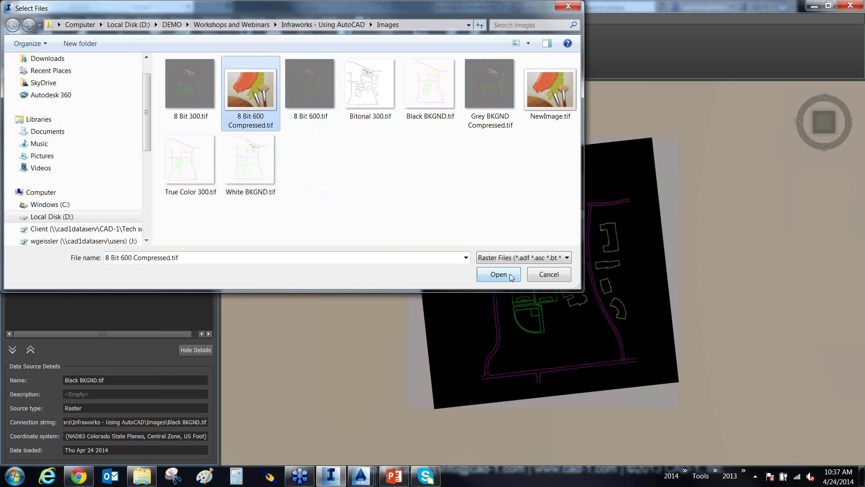
click(498, 275)
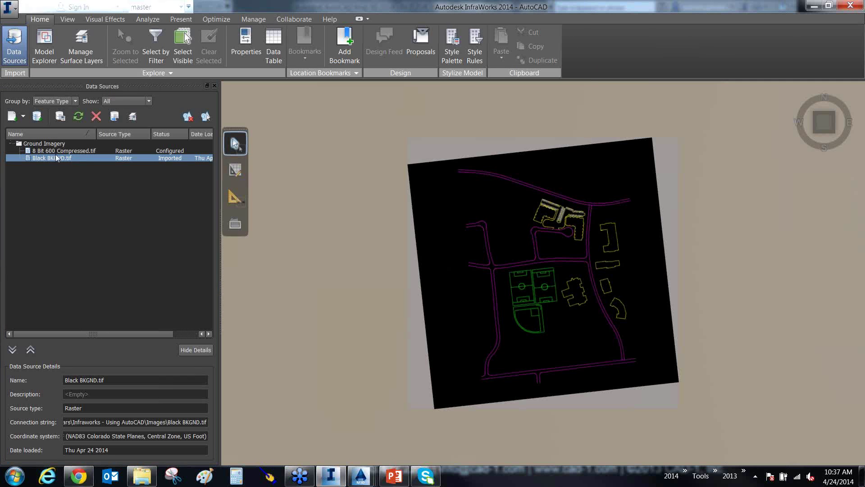
double_click(54, 151)
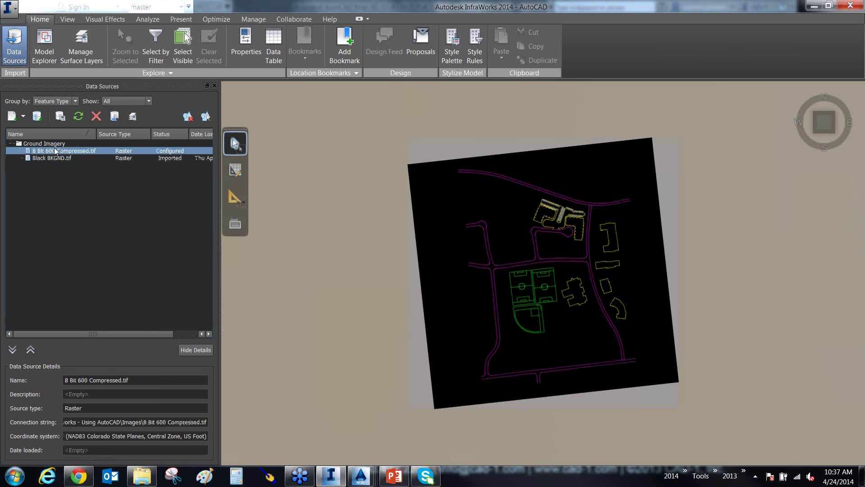
click(479, 402)
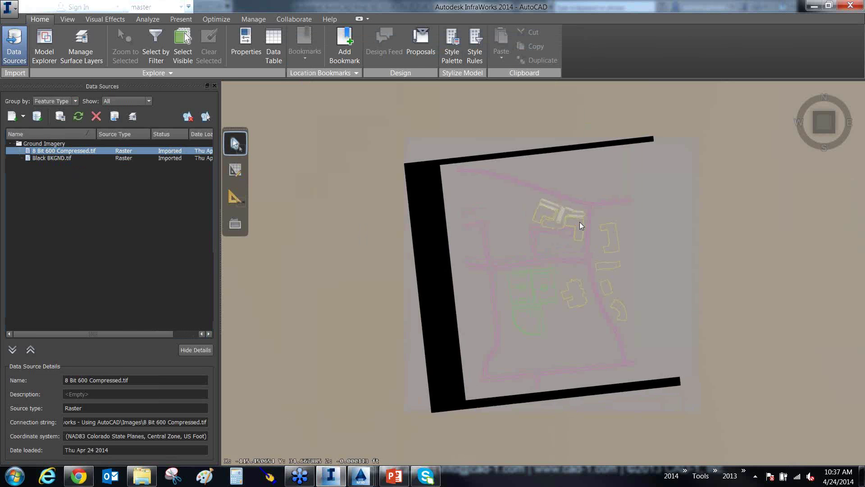
- Inspect the imported raster linework up close around the parking lots and the cul-de-sac entrance
scroll(567, 220, up, 5)
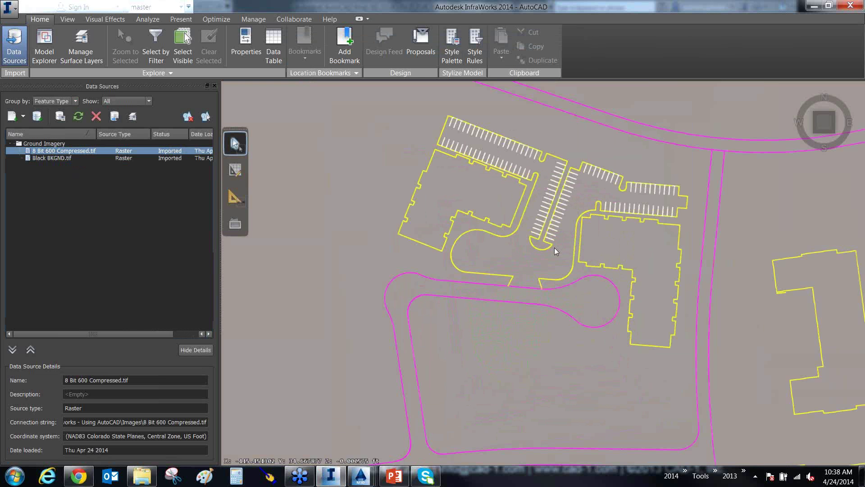
scroll(553, 251, down, 2)
scroll(549, 260, up, 5)
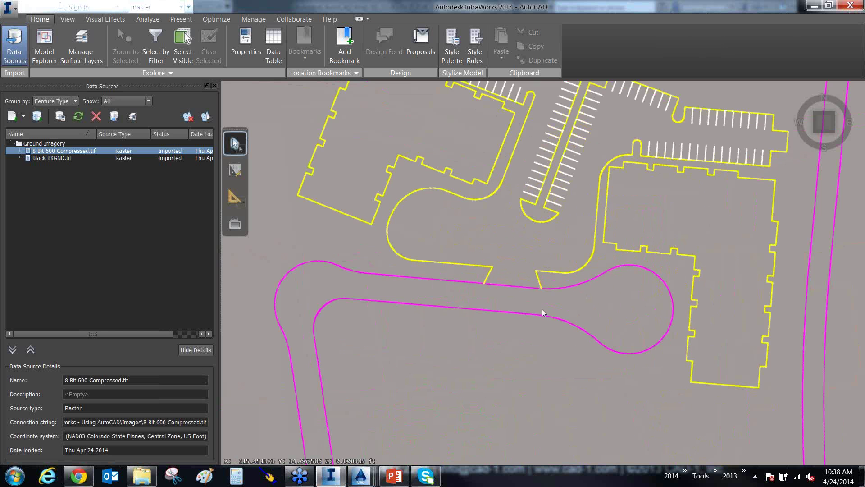
scroll(543, 313, up, 6)
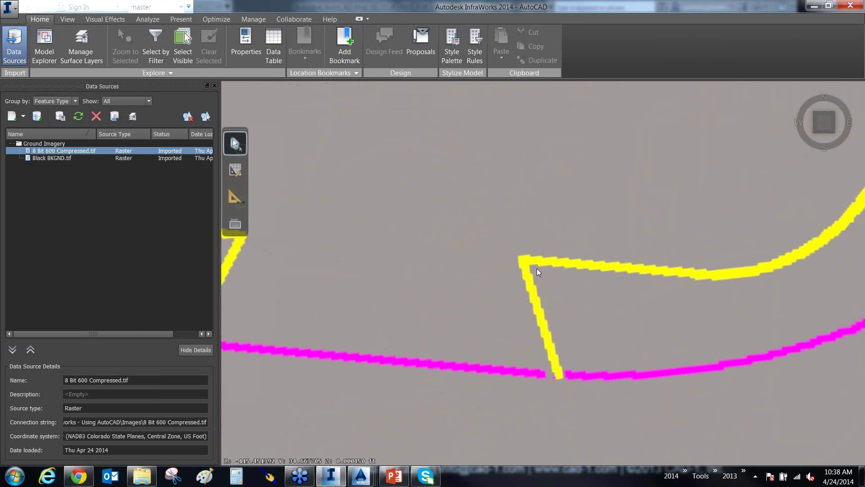
scroll(537, 269, down, 8)
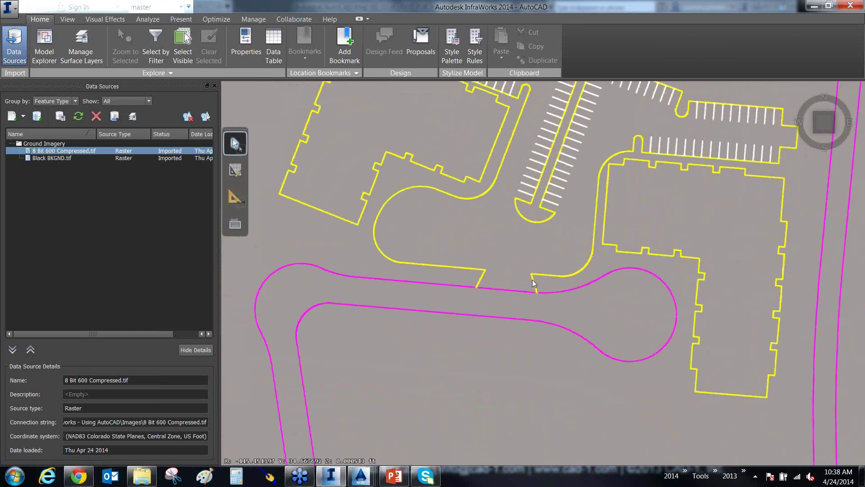
scroll(532, 286, down, 8)
- Remove the Black BKGND.tif data source and its associated features from the model
click(55, 159)
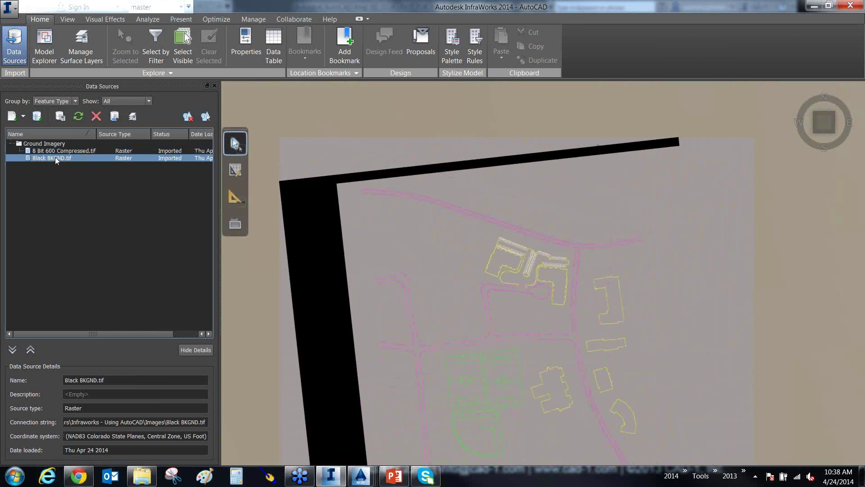
click(95, 117)
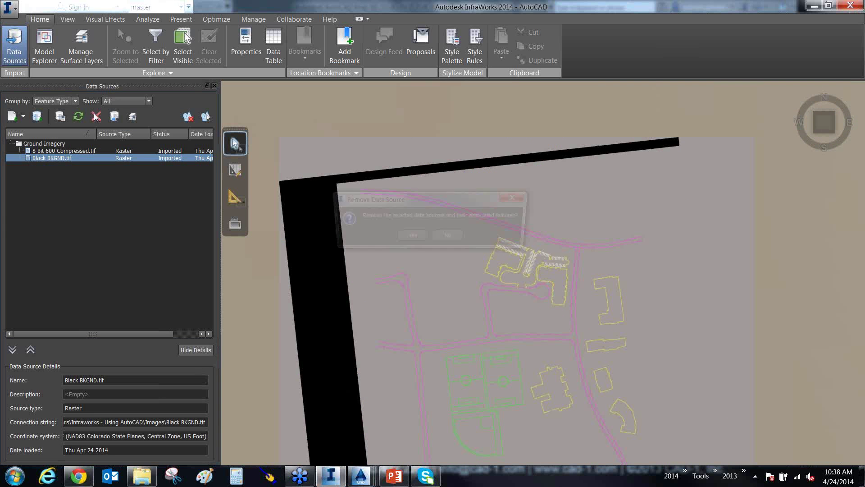
click(411, 237)
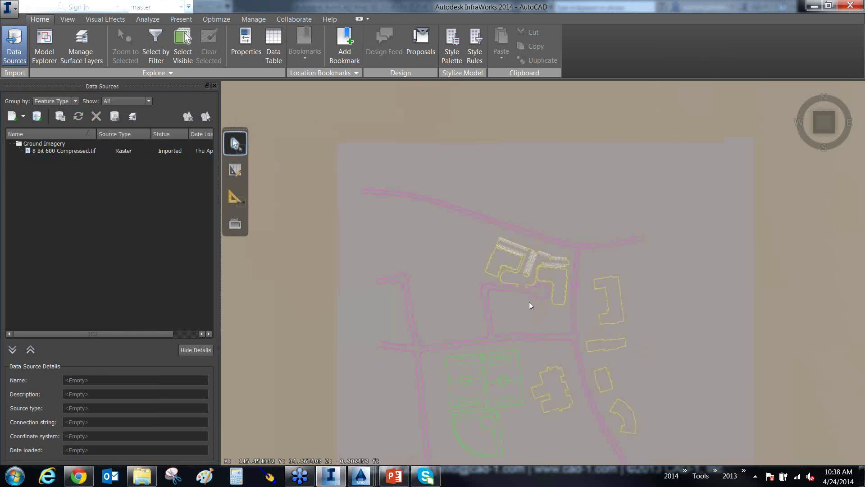
scroll(529, 301, up, 2)
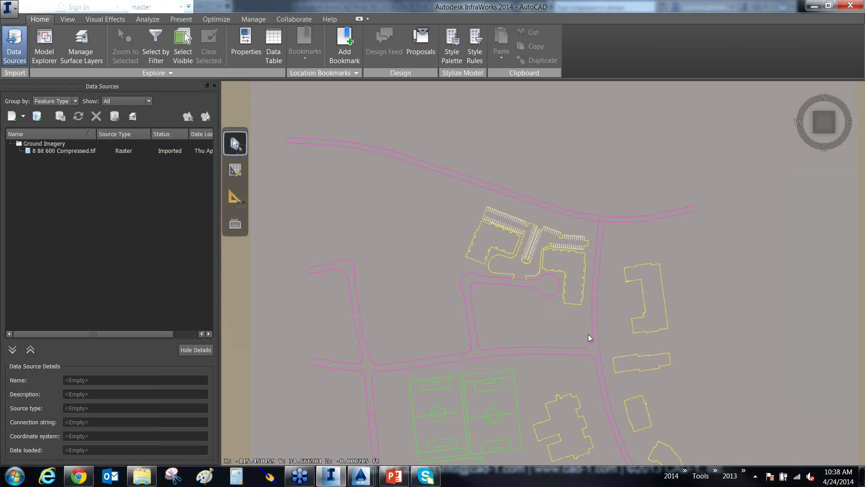
scroll(588, 334, down, 5)
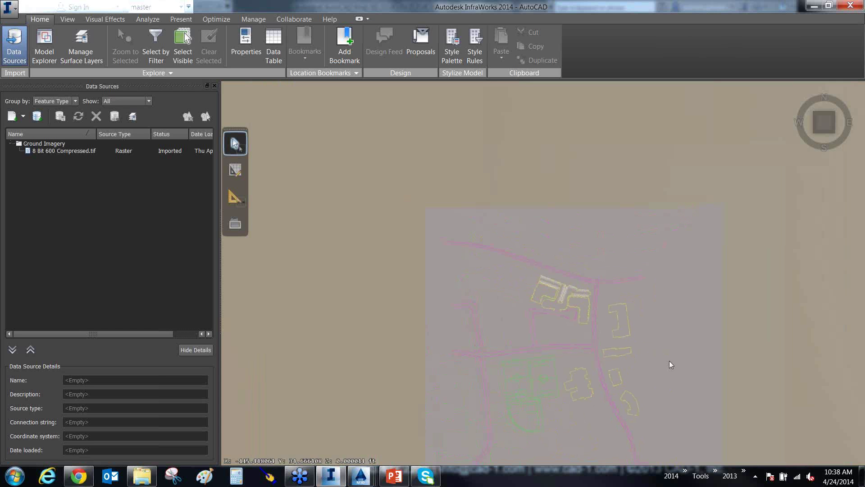
scroll(585, 361, up, 5)
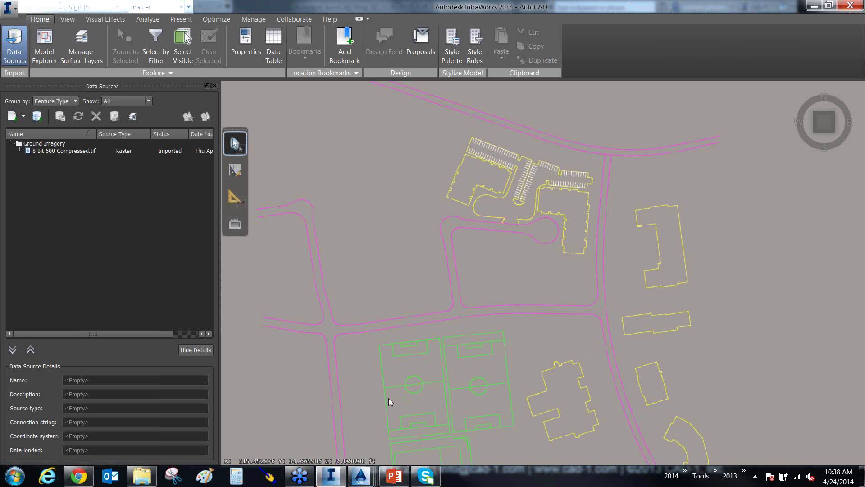
- Switch to site.dwg in AutoCAD Map 3D, erase the NewImage raster, and detach it from the drawing
mouse_move(331, 477)
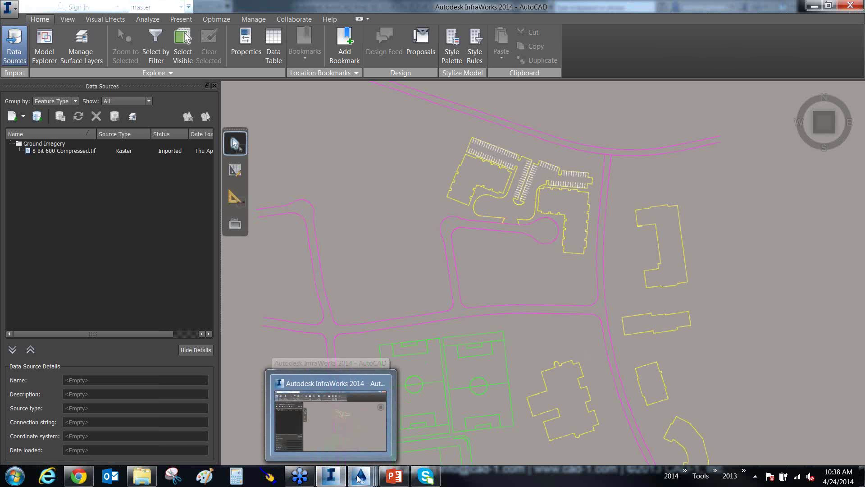
mouse_move(358, 477)
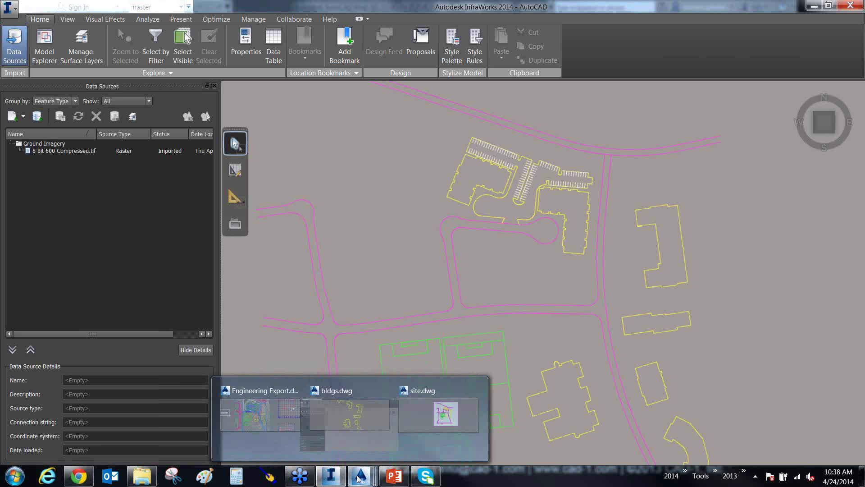
click(443, 431)
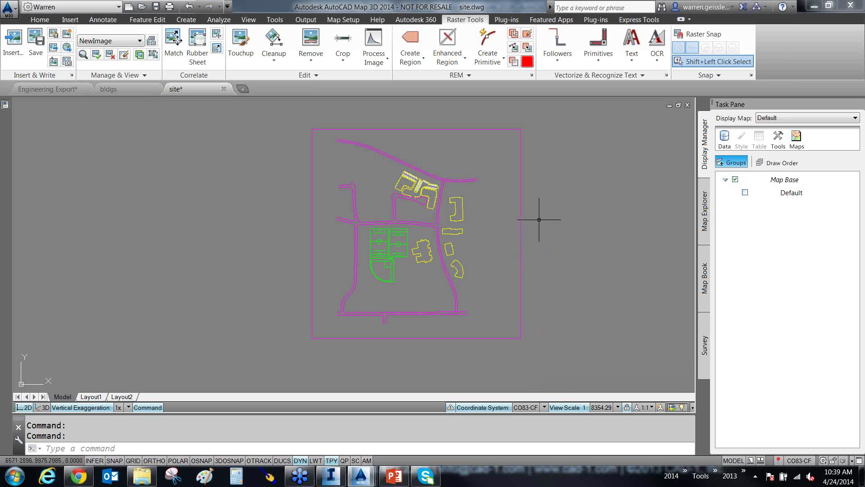
scroll(458, 203, up, 5)
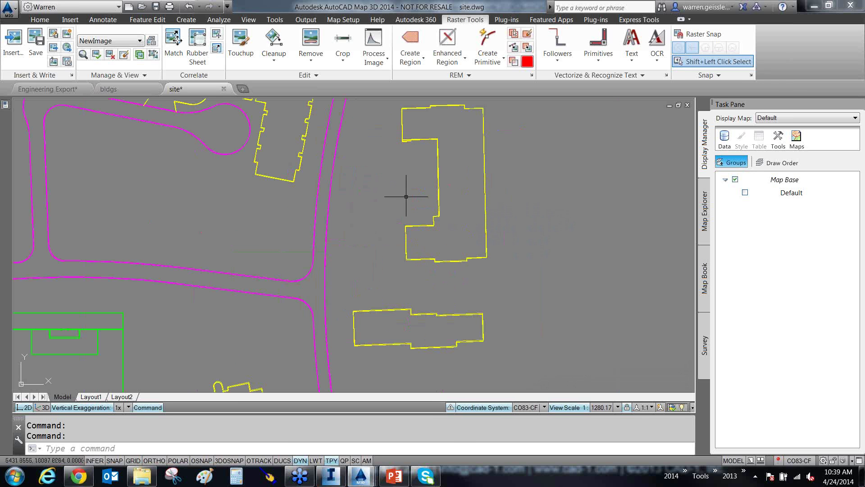
scroll(453, 212, down, 10)
click(525, 213)
click(483, 253)
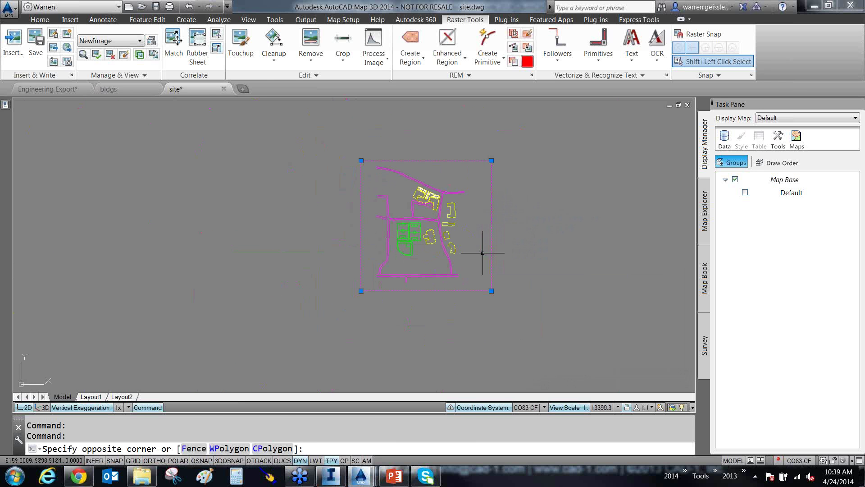
key(Delete)
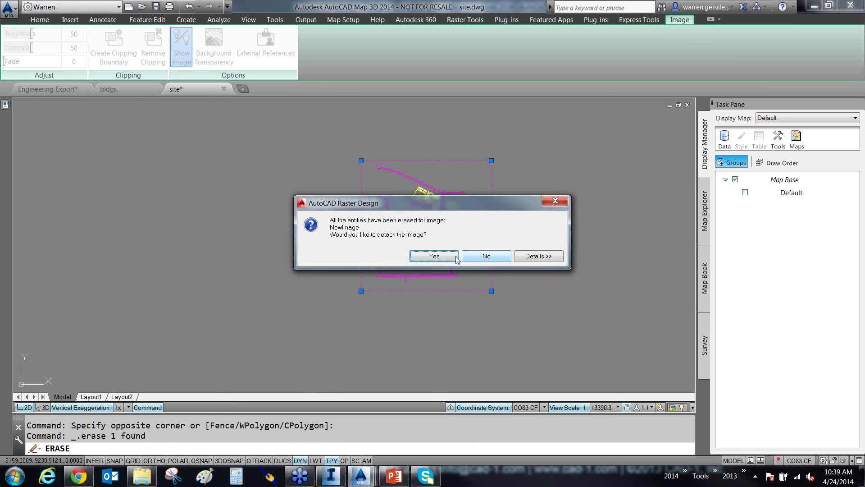
click(434, 256)
scroll(435, 205, up, 6)
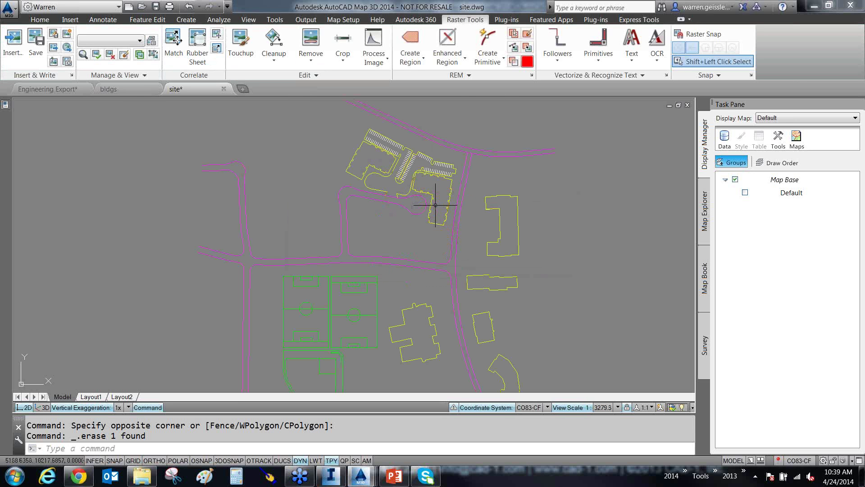
scroll(435, 205, up, 6)
scroll(435, 195, down, 2)
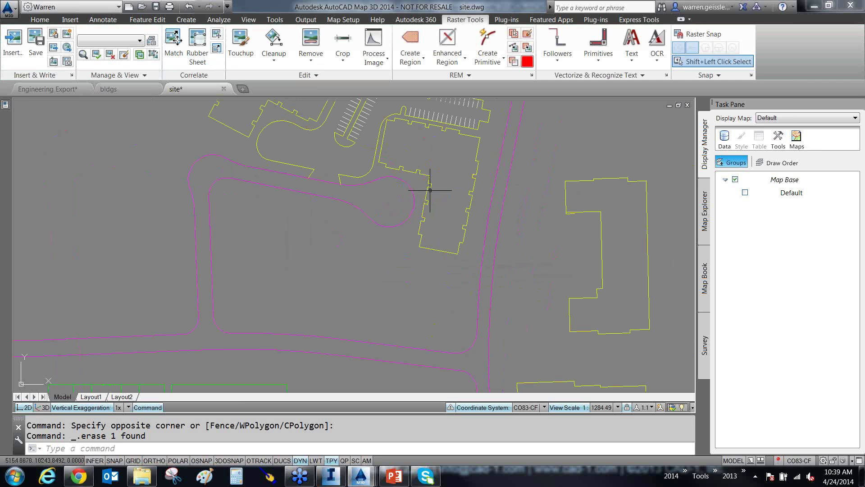
scroll(436, 188, down, 2)
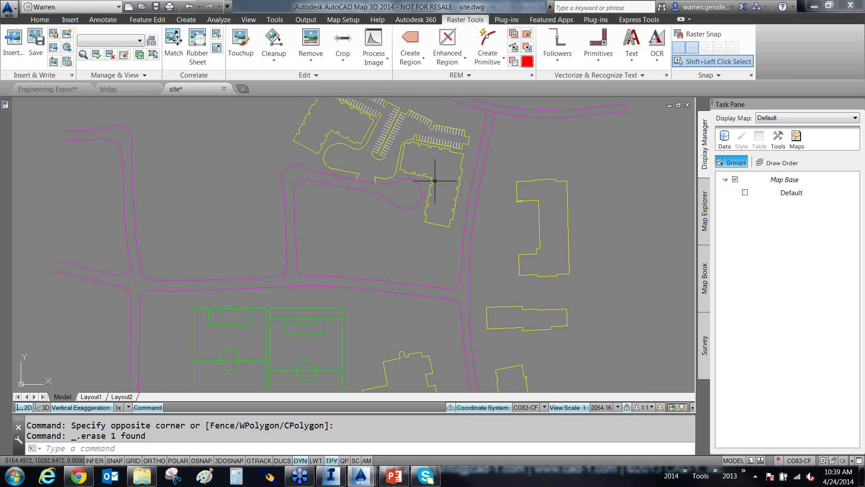
middle_drag(508, 187, 513, 207)
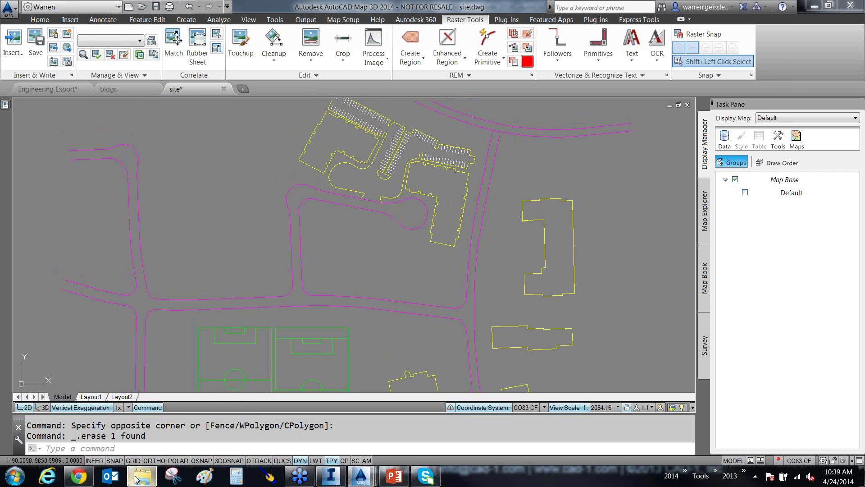
- Review the individual source drawings in the Infraworks - Using AutoCAD folder, including bldgs, cl, eop, site, sports and striping
click(131, 478)
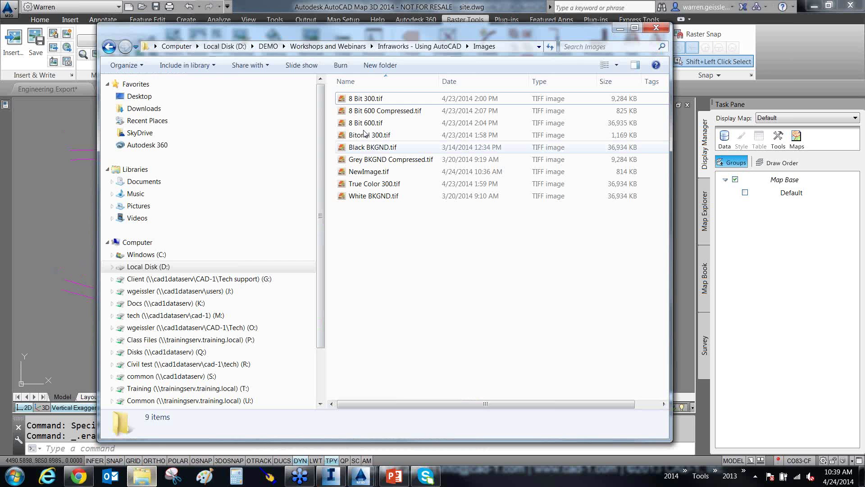
click(428, 47)
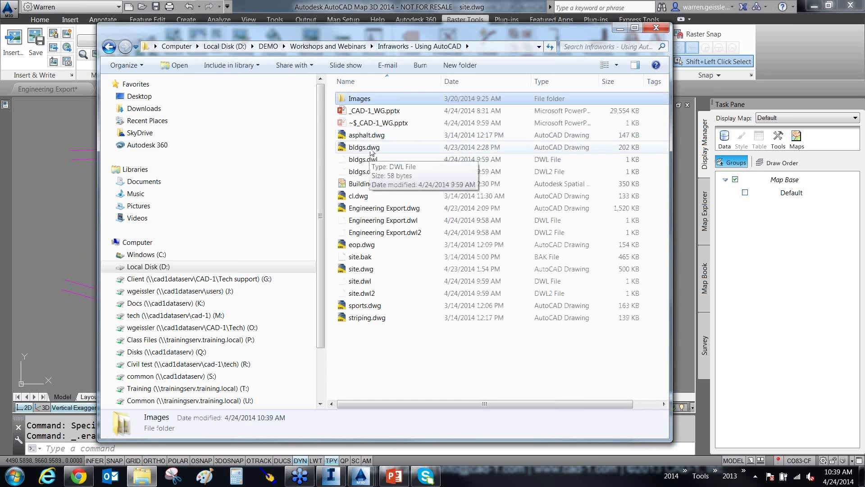
click(364, 147)
click(367, 196)
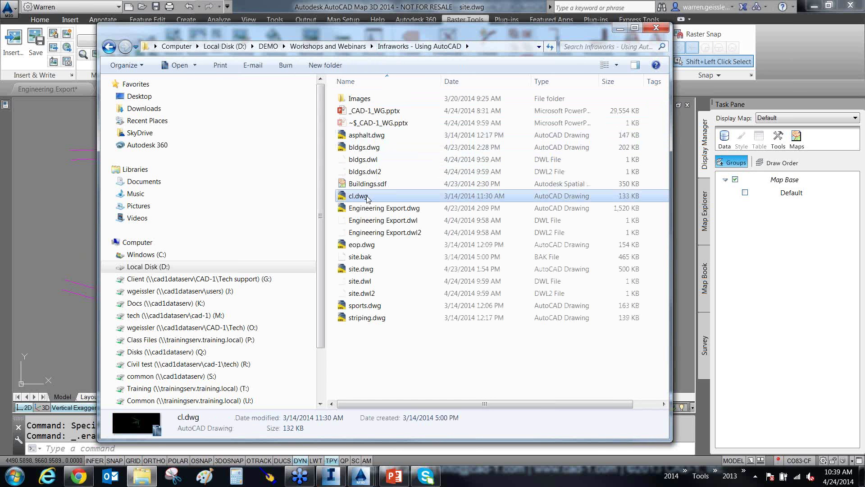
click(366, 247)
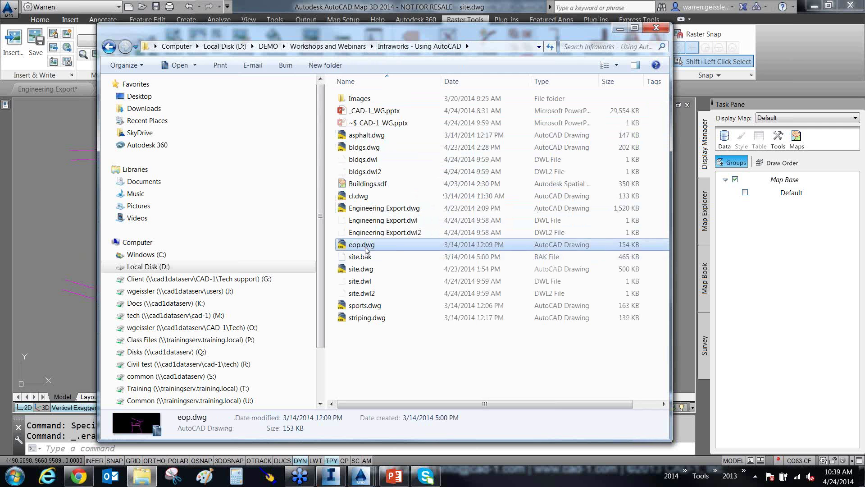
click(363, 269)
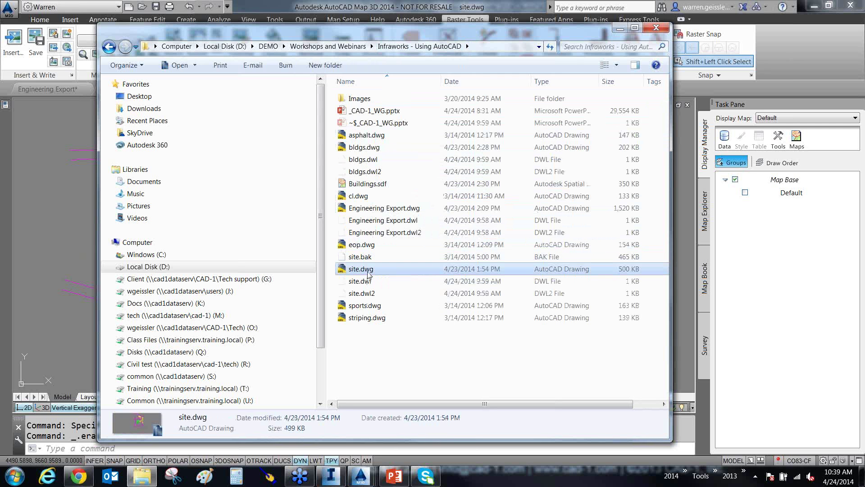
click(374, 306)
click(373, 318)
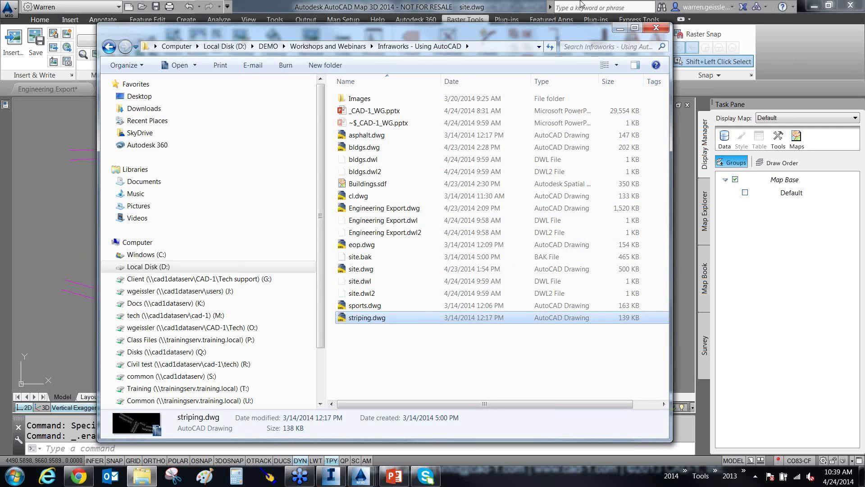
click(619, 28)
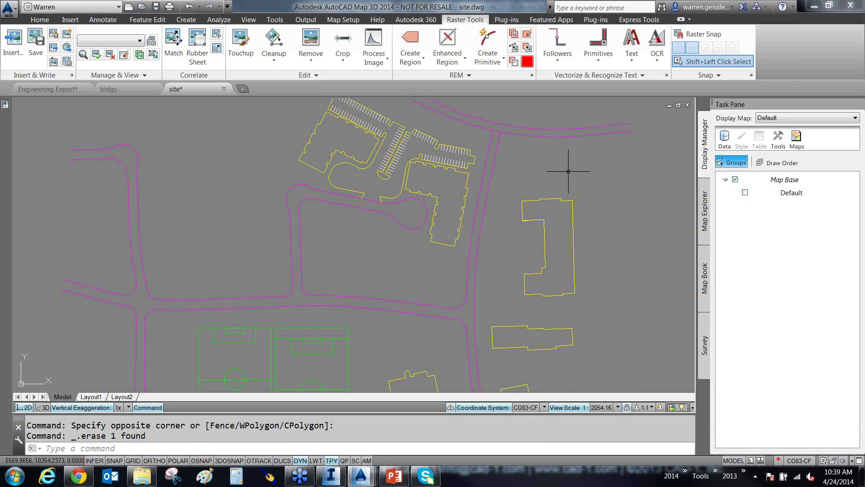
- View the building outlines in the bldgs drawing and switch back to the InfraWorks model
scroll(559, 176, down, 2)
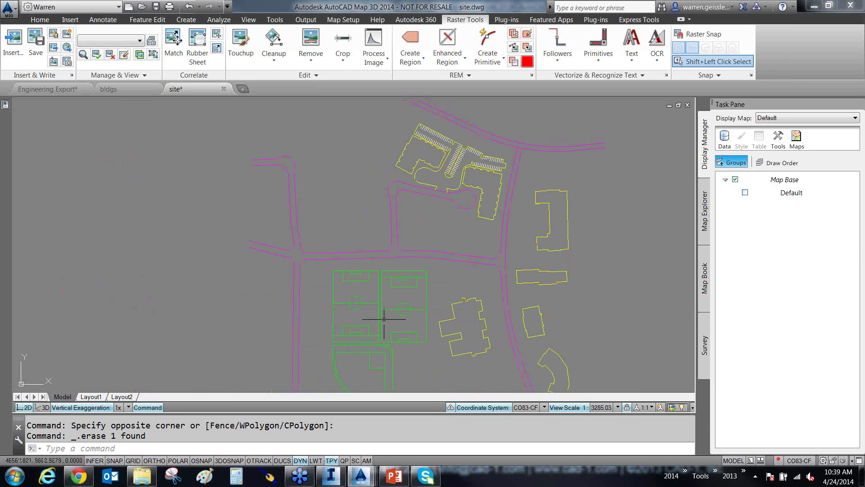
click(126, 91)
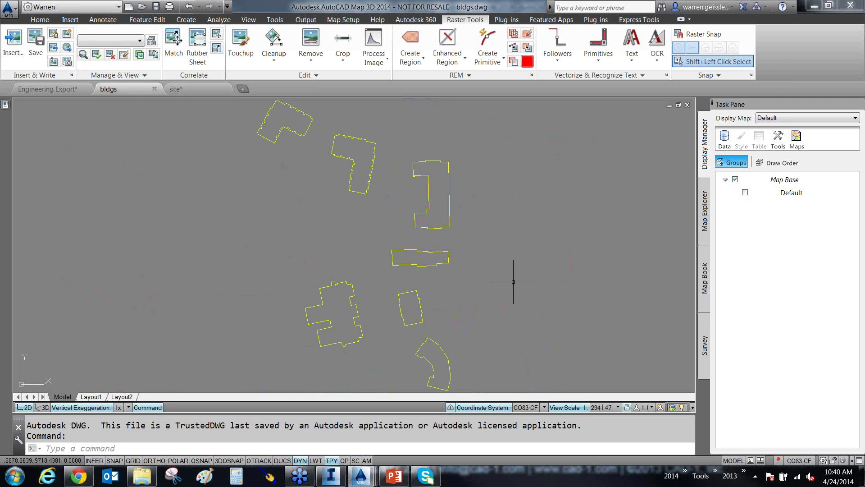
click(336, 477)
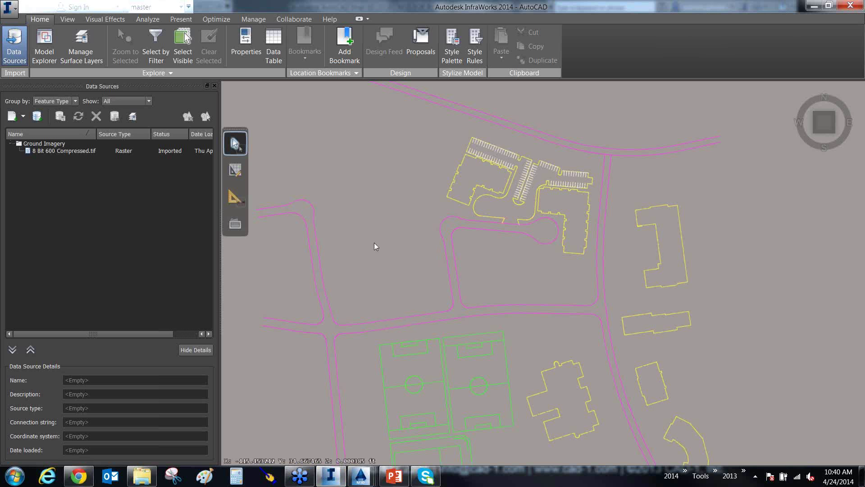
scroll(375, 244, down, 4)
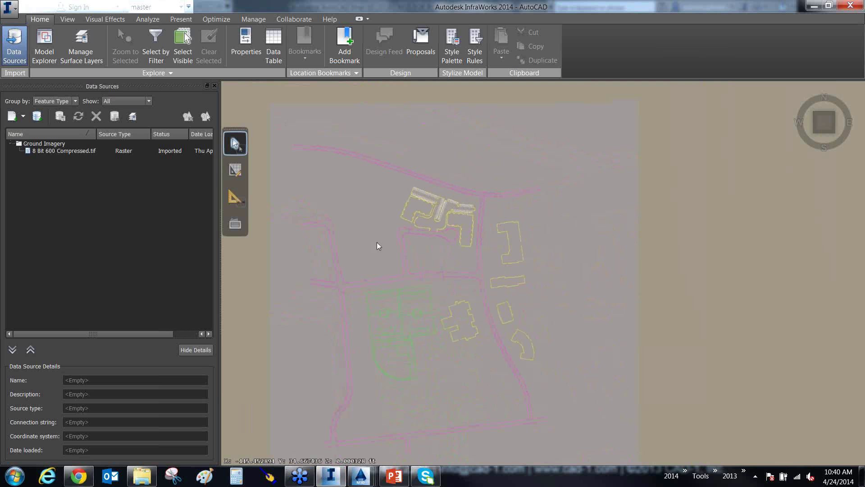
- Start adding an AutoCAD DWG data source and browse to DEMO > Workshops and Webinars > Infraworks - Using AutoCAD on drive D
click(25, 117)
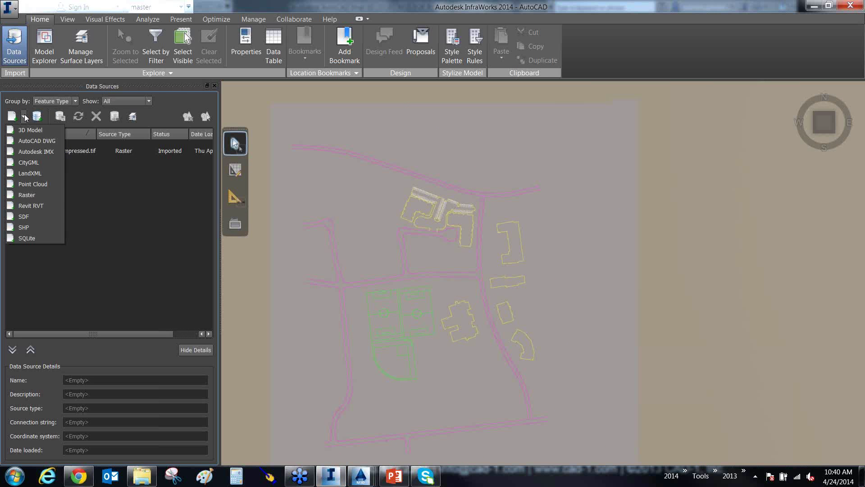
click(47, 142)
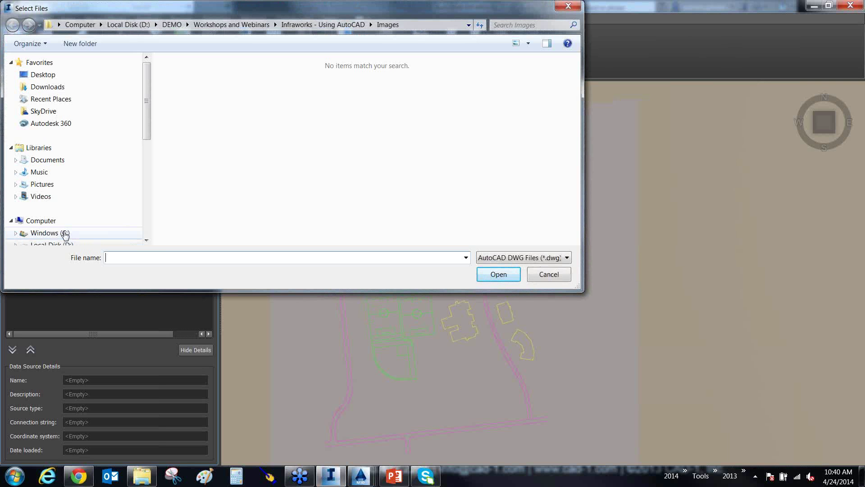
click(61, 231)
click(59, 193)
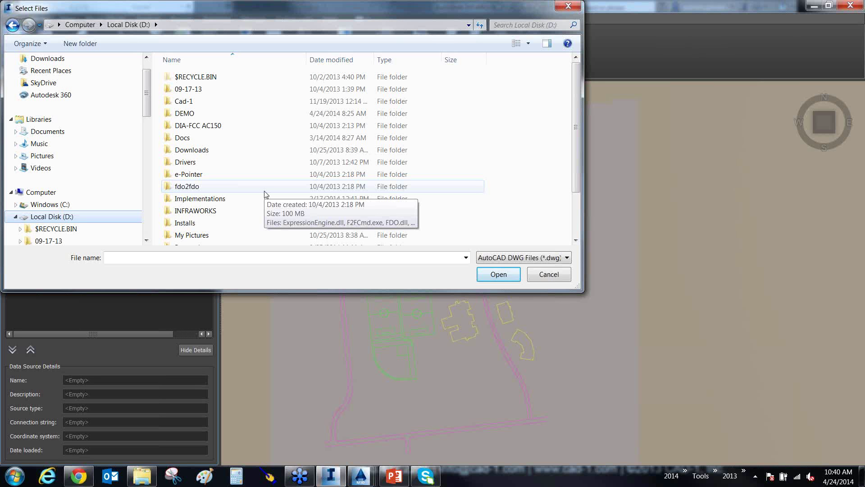
click(210, 213)
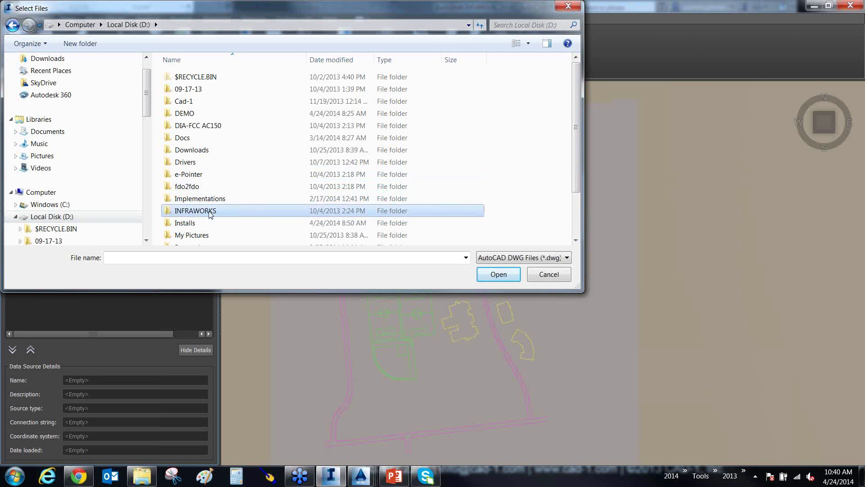
scroll(210, 214, down, 2)
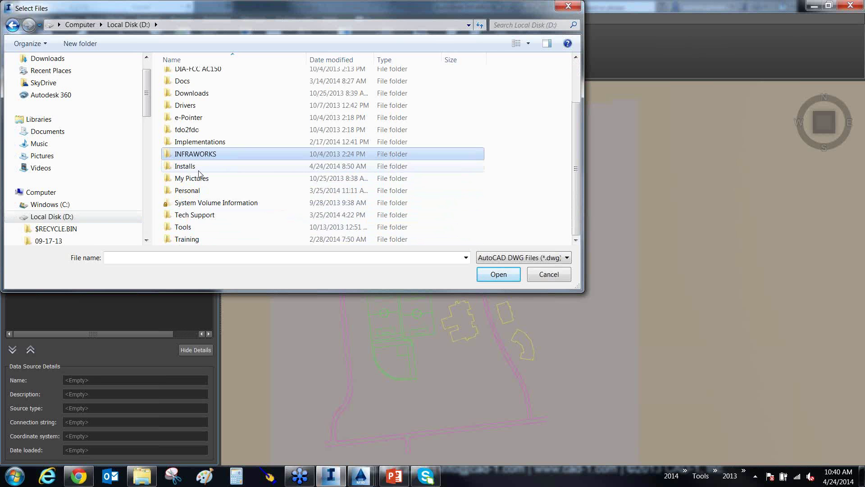
scroll(199, 174, up, 2)
double_click(190, 113)
click(189, 113)
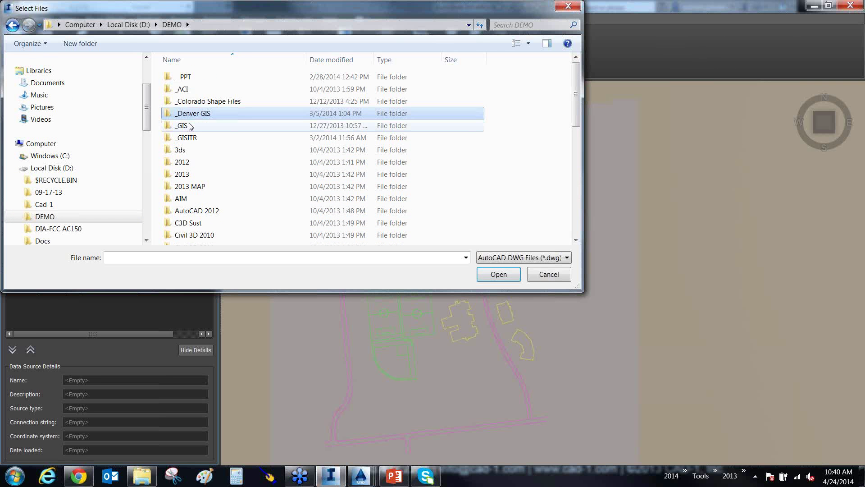
scroll(191, 144, down, 7)
scroll(194, 189, down, 1)
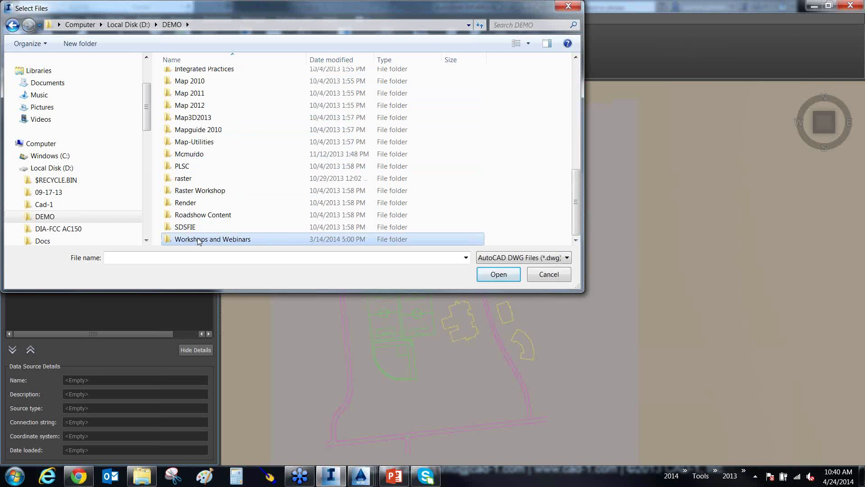
double_click(197, 237)
double_click(203, 175)
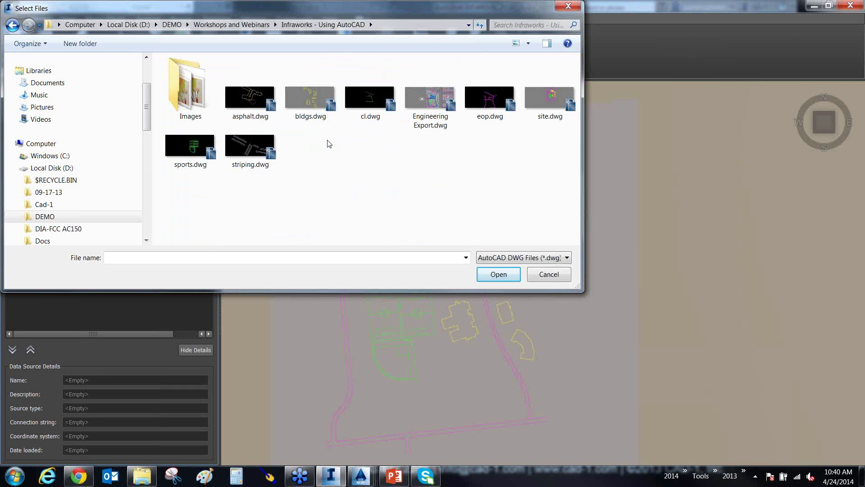
- Load asphalt.dwg as the data source and select its unconfigured Entity entry
click(250, 97)
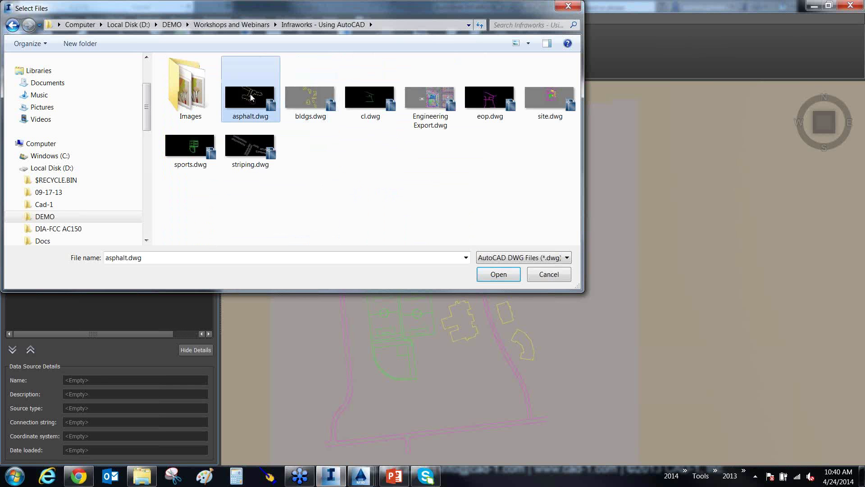
click(505, 277)
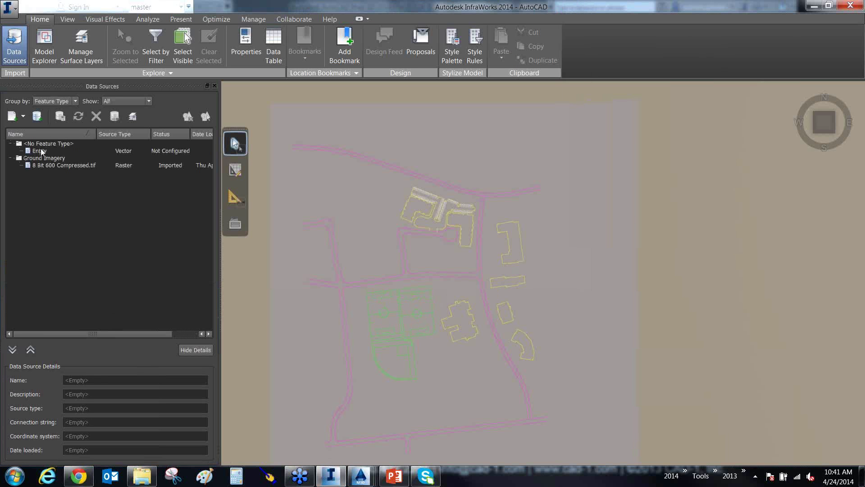
click(41, 151)
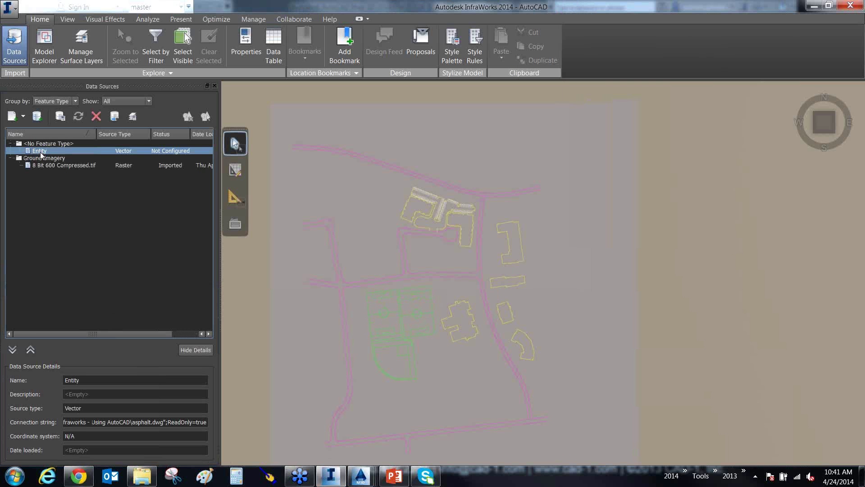
- Open the configuration of the Entity data source, name it Asphalt and set its type to Pipelines
double_click(39, 152)
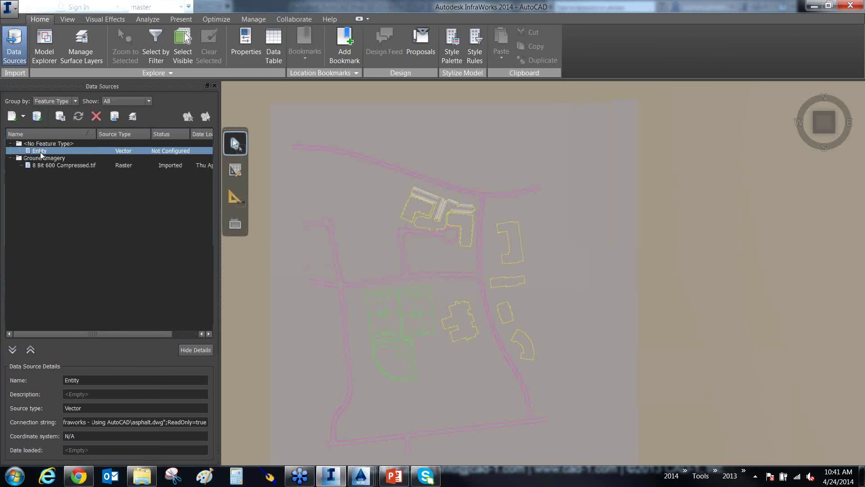
double_click(349, 63)
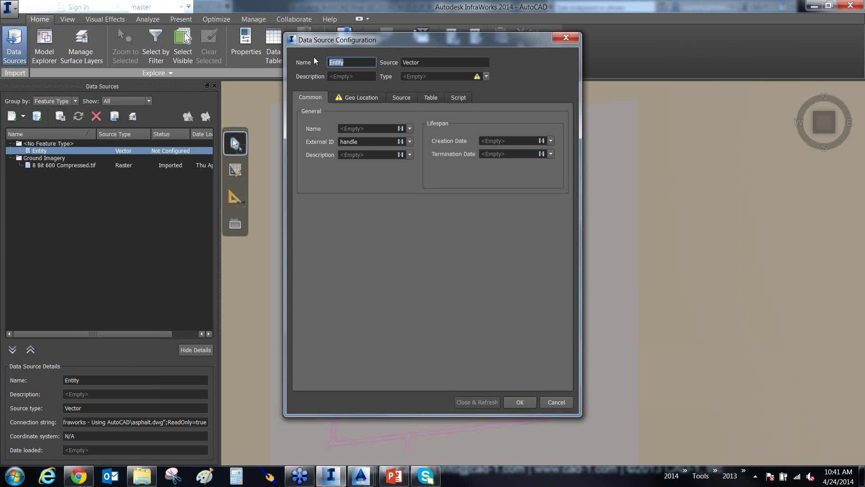
text(P)
key(BackSpace)
text(Asphalt)
click(487, 77)
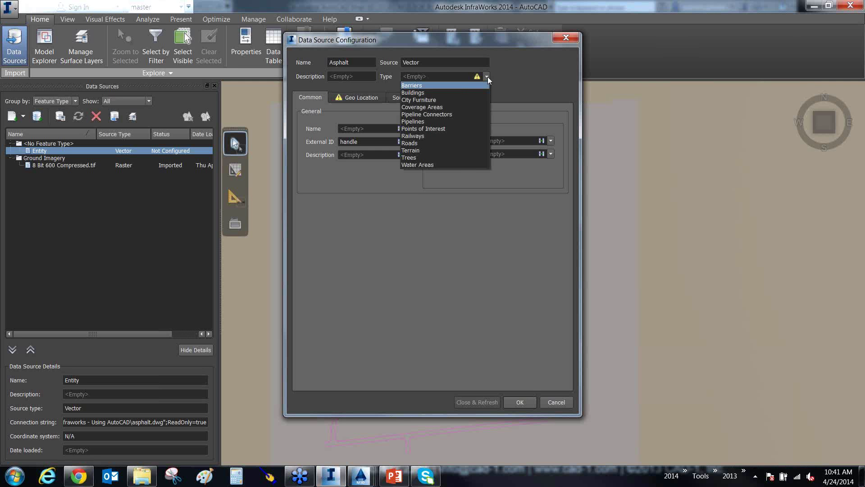
click(430, 123)
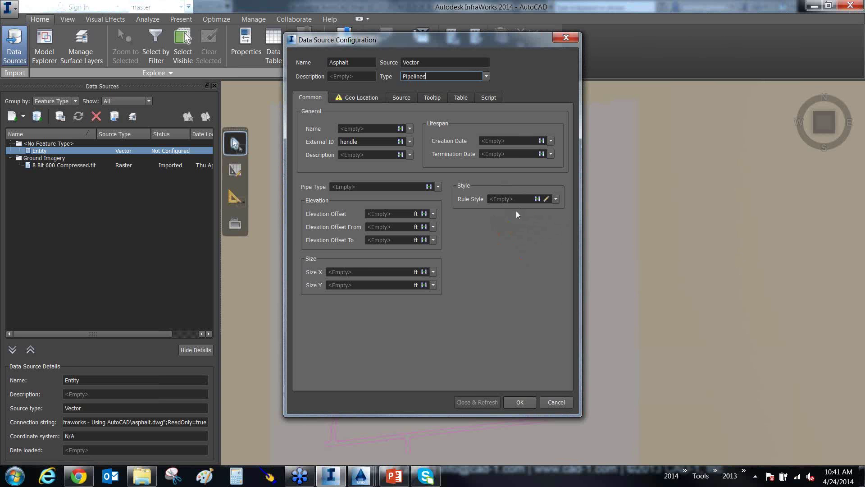
- Assign the Yellow Pipe style as the rule style of the Asphalt data source
click(546, 199)
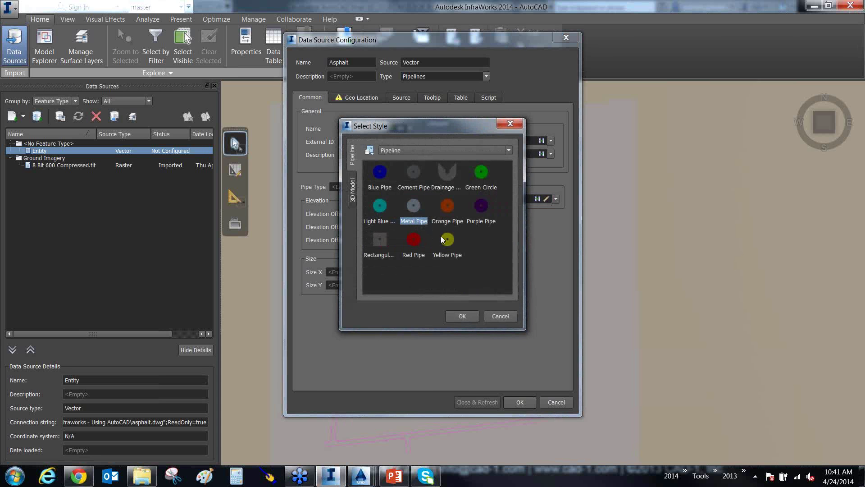
click(447, 240)
click(463, 316)
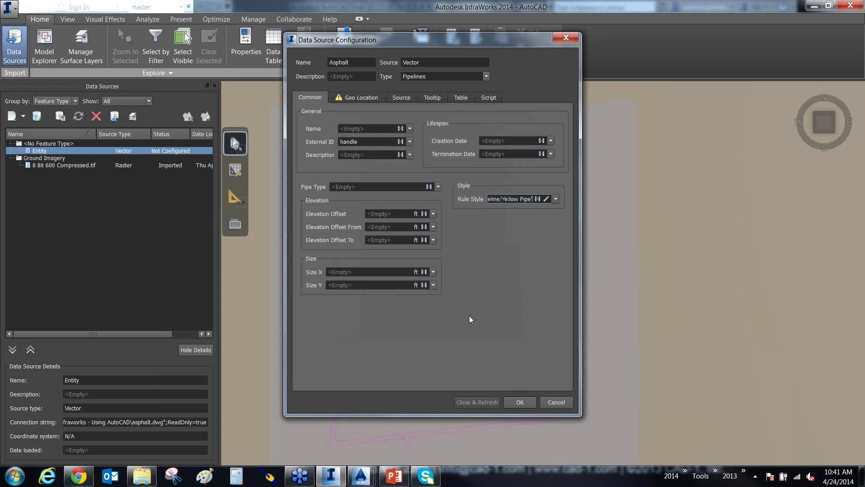
- Set the coordinate system of the Asphalt data source to CO83-CF
click(353, 97)
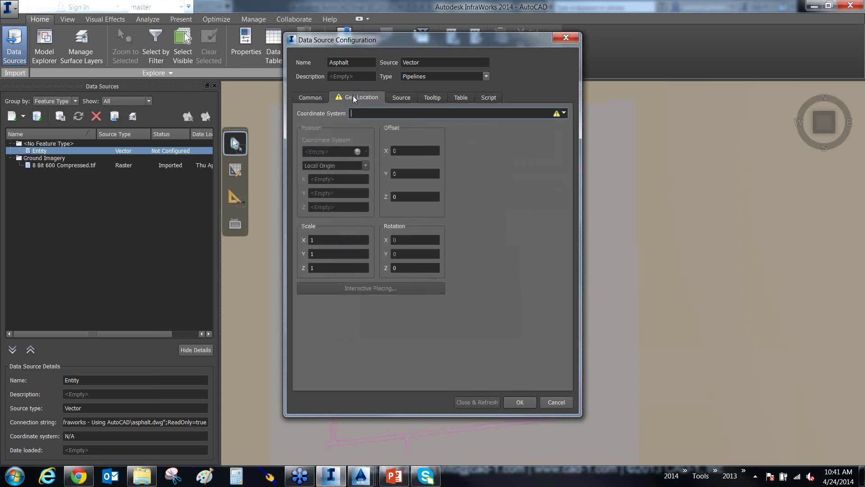
click(356, 113)
click(566, 114)
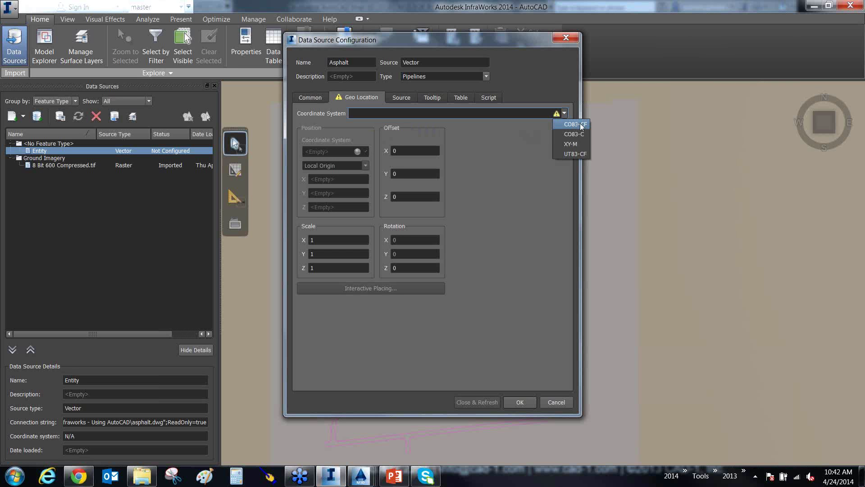
click(581, 125)
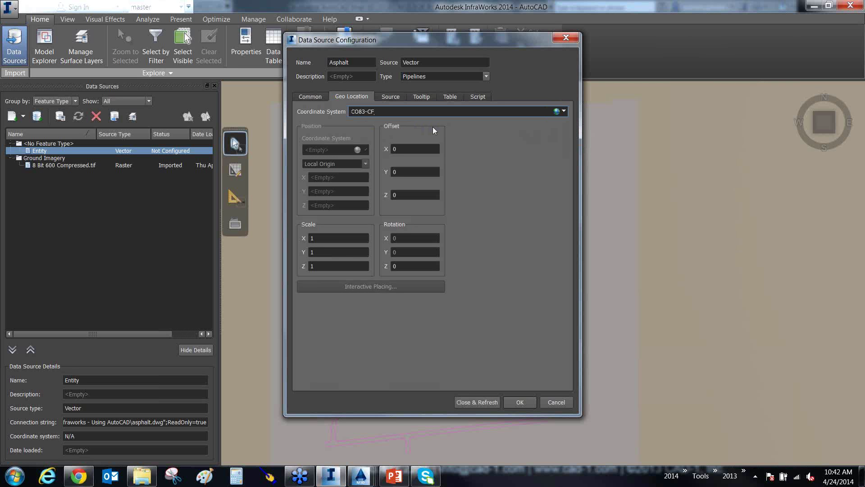
- Set the draping option of the Asphalt source to Drape, then close the configuration and refresh the model
click(394, 97)
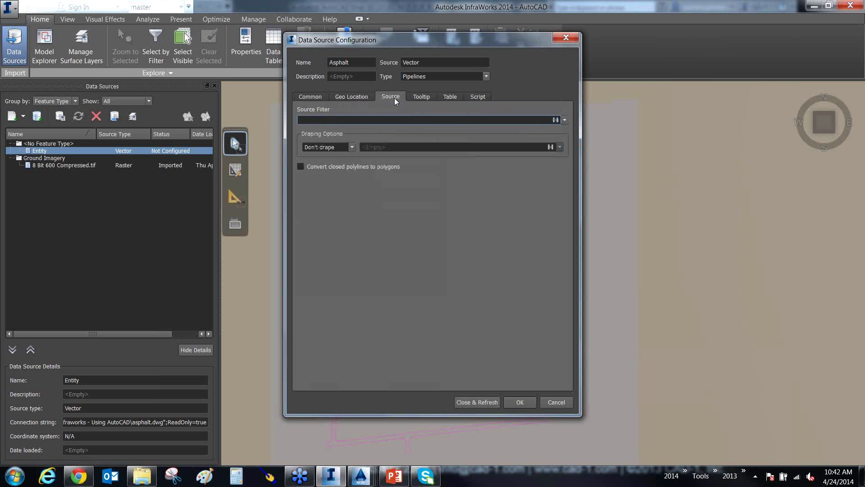
click(354, 147)
click(318, 163)
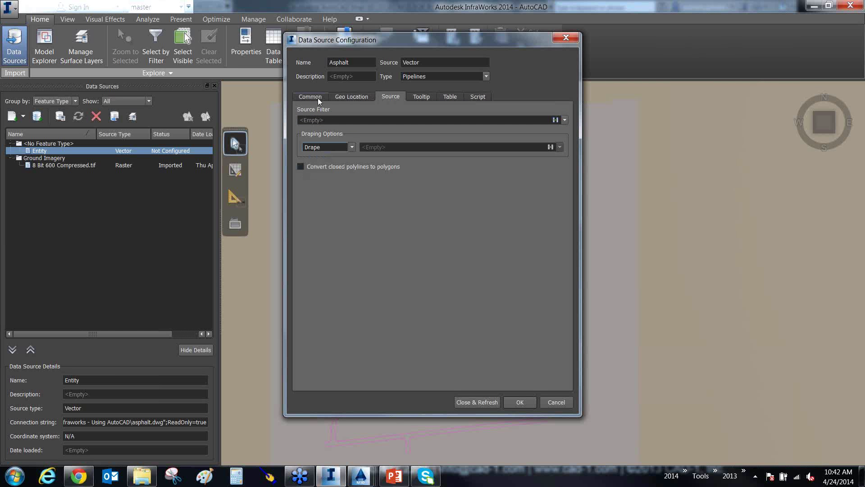
click(476, 402)
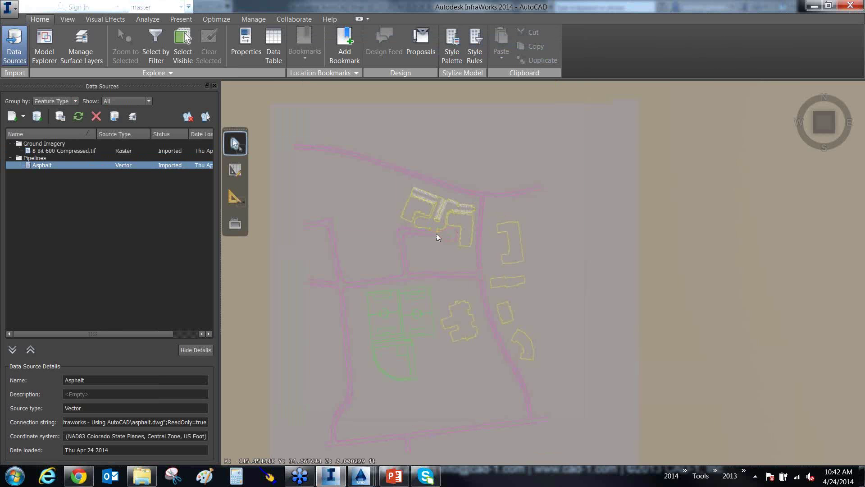
- Reopen the Asphalt data source configuration, change its geolocation Z offset and refresh the model
scroll(437, 233, up, 2)
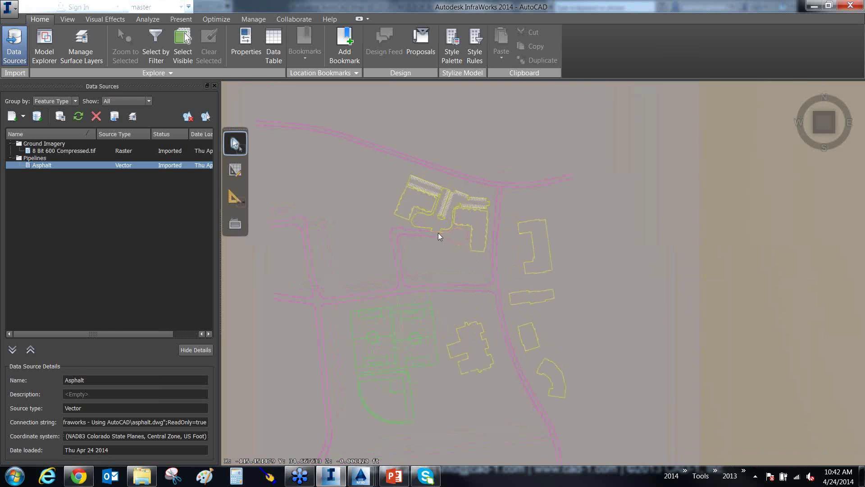
scroll(438, 232, up, 5)
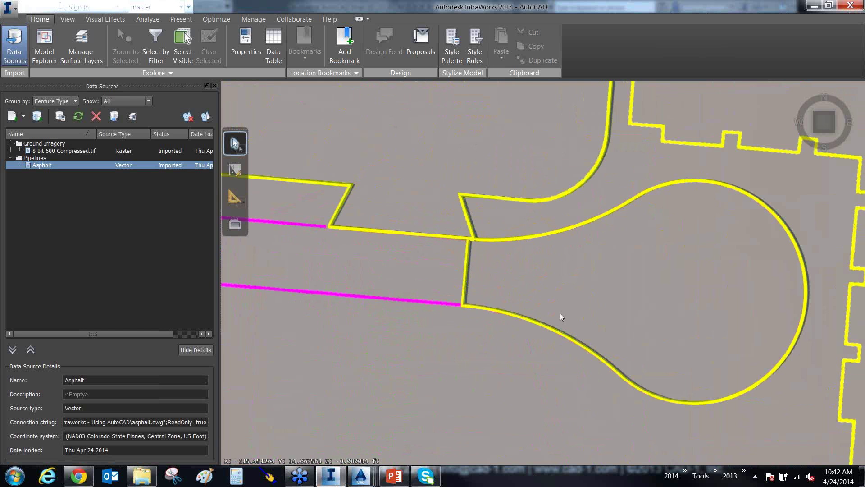
shift+middle_drag(560, 313, 545, 182)
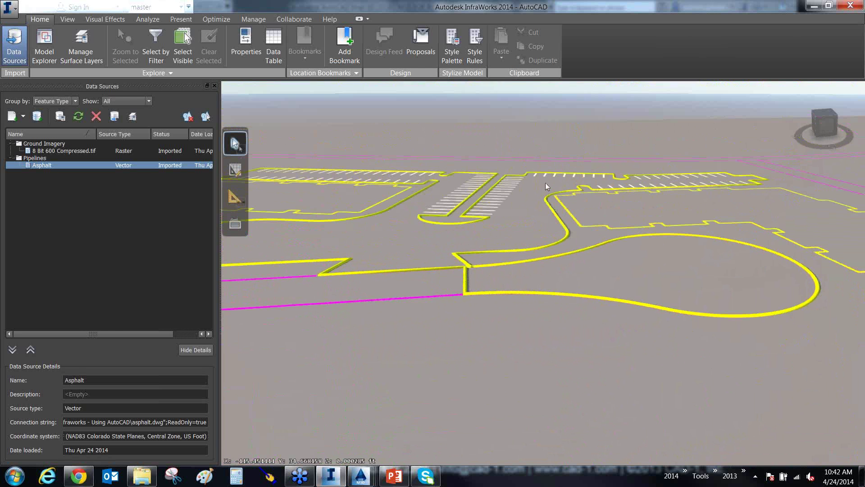
scroll(387, 316, up, 4)
scroll(509, 293, up, 2)
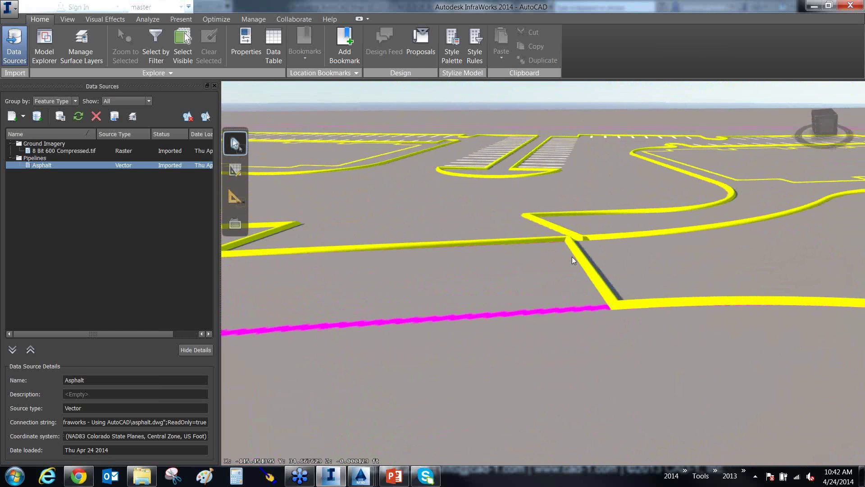
mouse_move(524, 297)
mouse_down()
mouse_move(591, 295)
mouse_move(593, 282)
mouse_move(427, 300)
mouse_move(596, 307)
mouse_move(594, 258)
mouse_move(594, 272)
mouse_move(566, 296)
mouse_move(508, 313)
mouse_move(428, 315)
mouse_move(515, 308)
mouse_up()
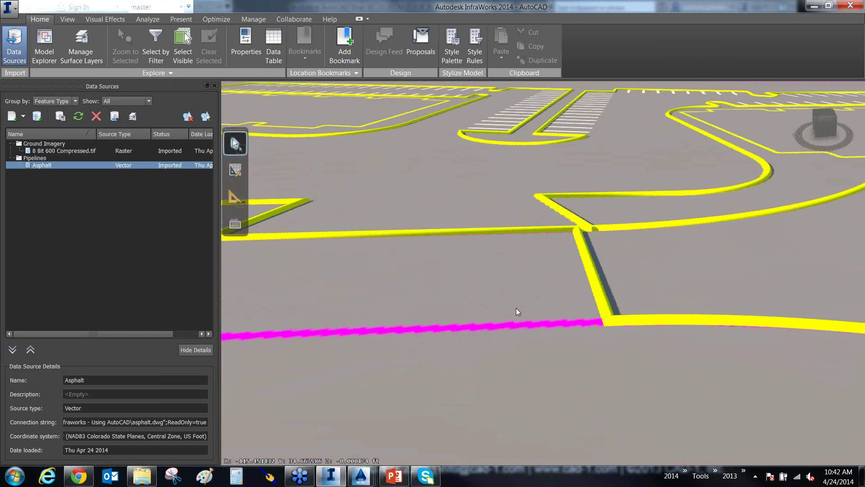
double_click(45, 167)
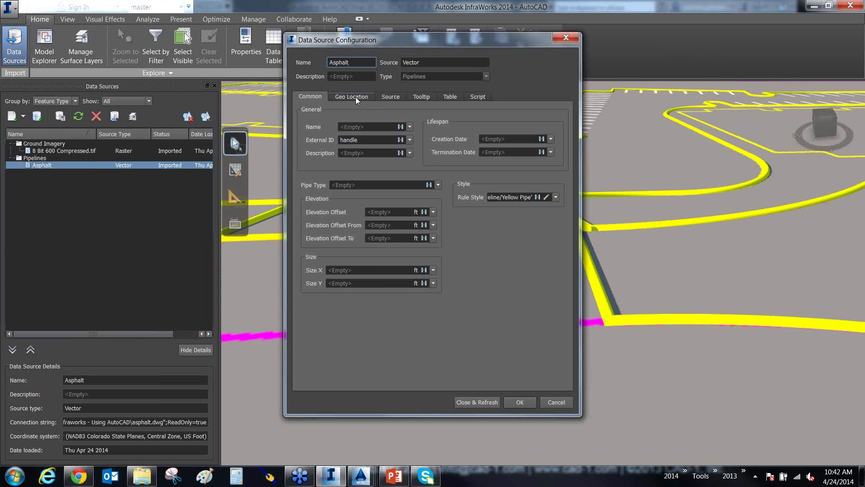
click(356, 96)
drag(404, 194, 384, 195)
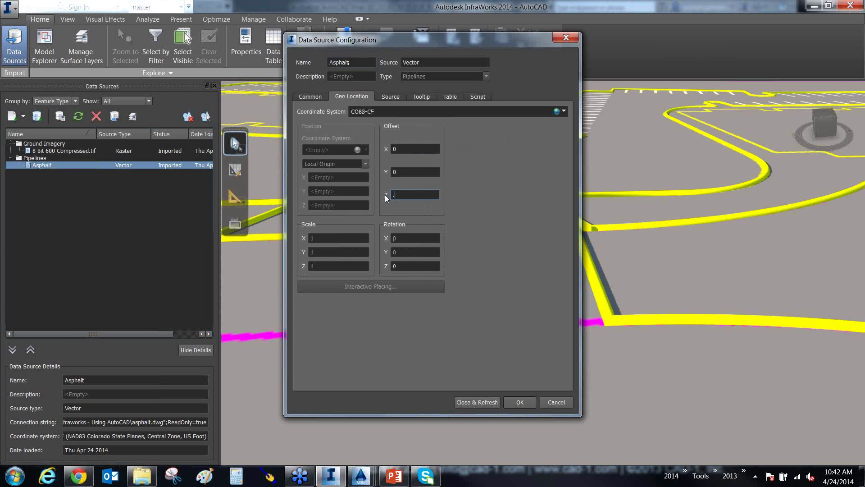
click(478, 403)
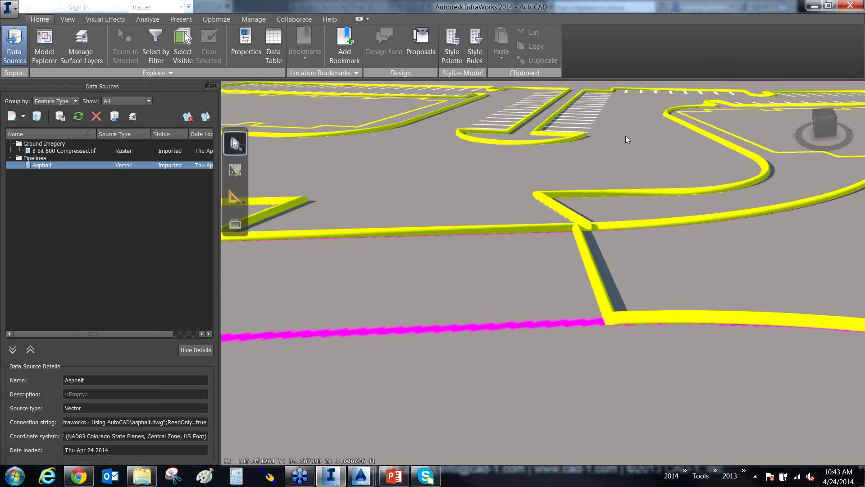
- Examine the yellow asphalt edges around the parking islands from several distances and angles, then switch to the bldgs drawing in AutoCAD Map 3D
drag(626, 136, 538, 179)
scroll(550, 184, down, 5)
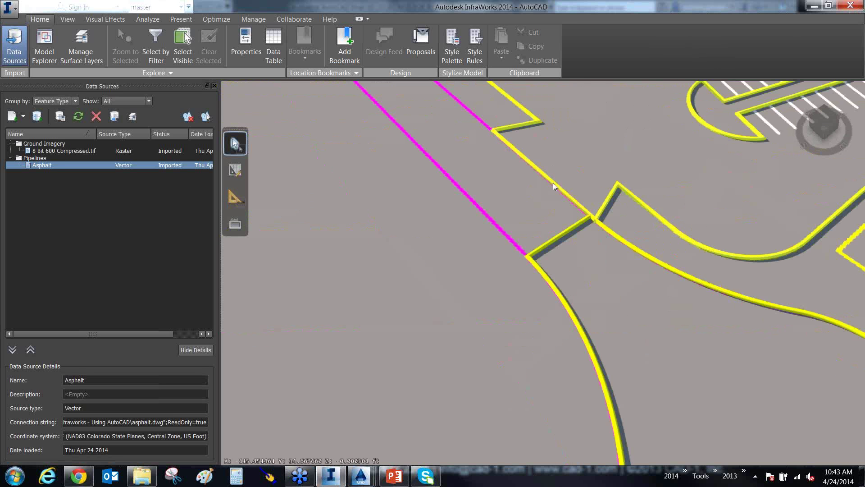
middle_drag(576, 247, 459, 261)
middle_drag(615, 164, 397, 243)
scroll(337, 259, up, 4)
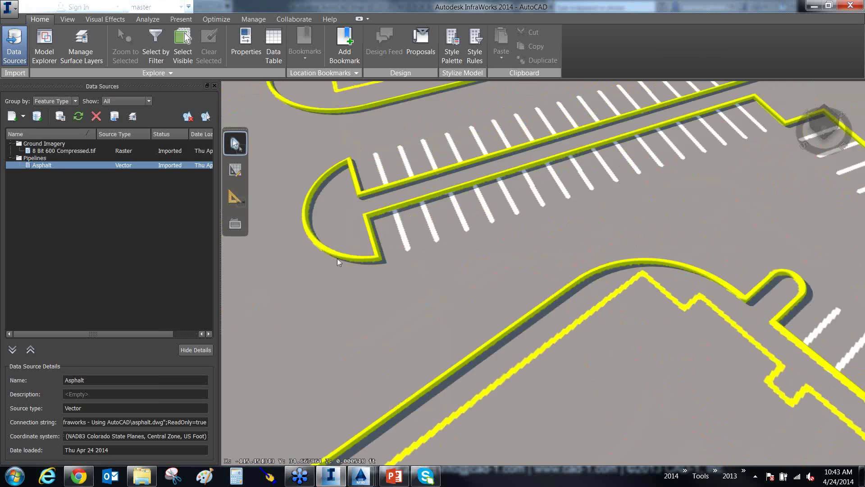
scroll(440, 225, up, 3)
scroll(446, 212, up, 3)
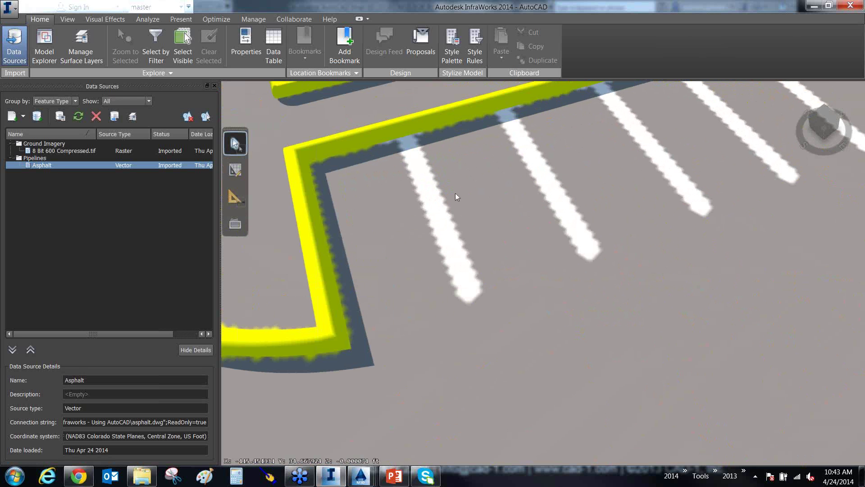
scroll(452, 195, down, 5)
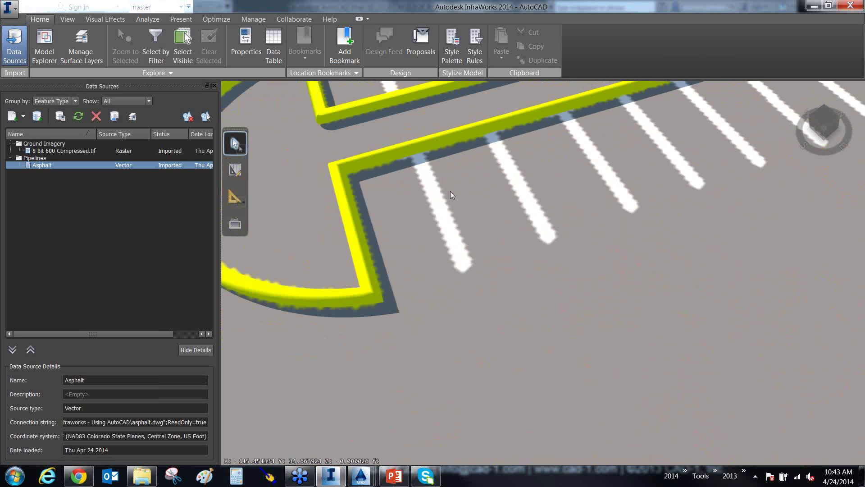
scroll(446, 225, down, 5)
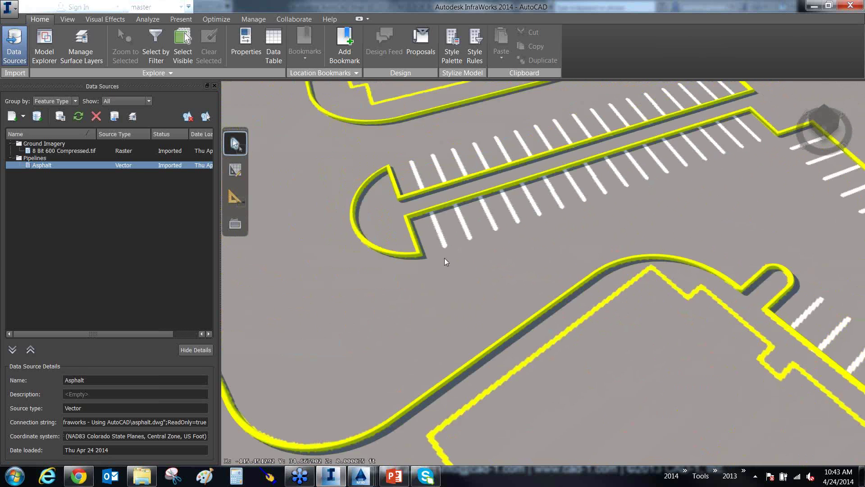
shift+middle_drag(544, 286, 473, 396)
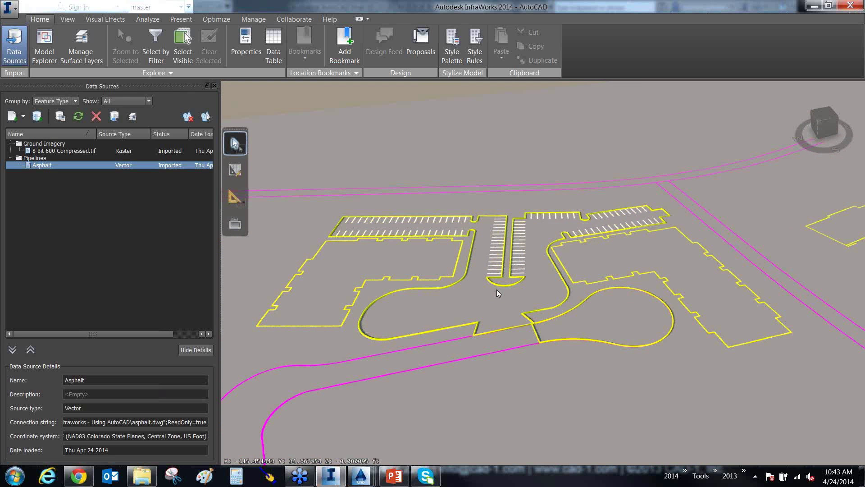
mouse_move(356, 477)
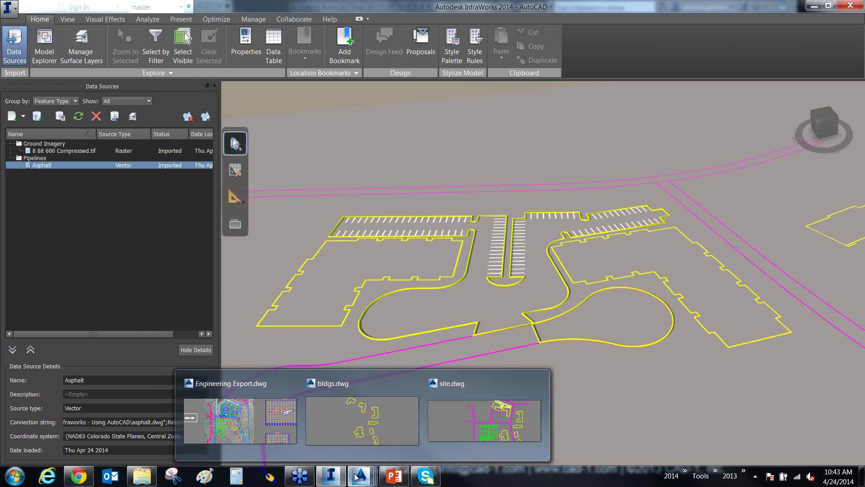
scroll(515, 253, down, 1)
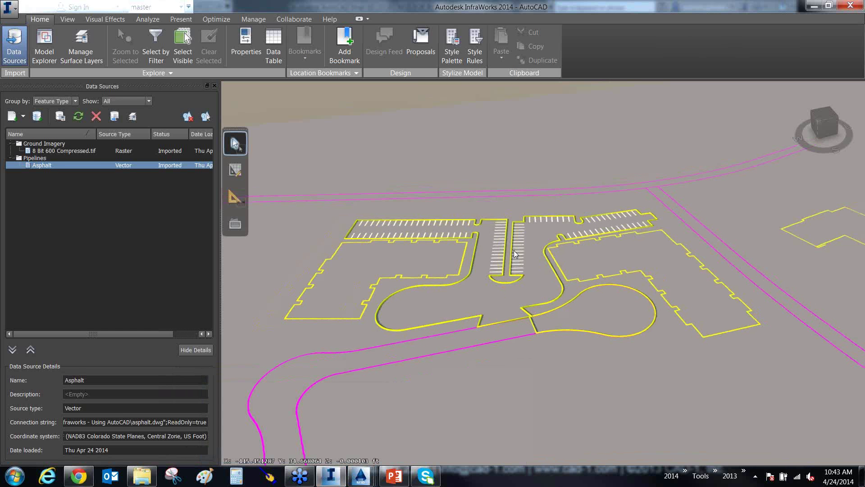
scroll(514, 254, down, 5)
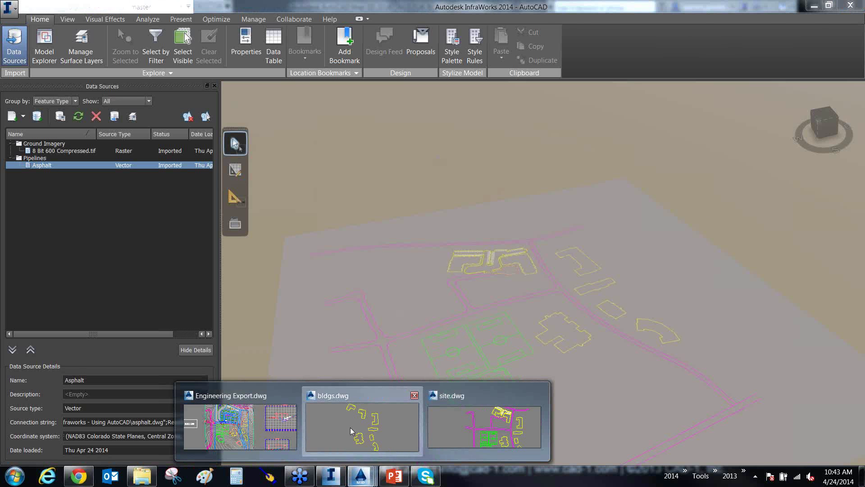
click(350, 431)
right_click(269, 219)
key(Escape)
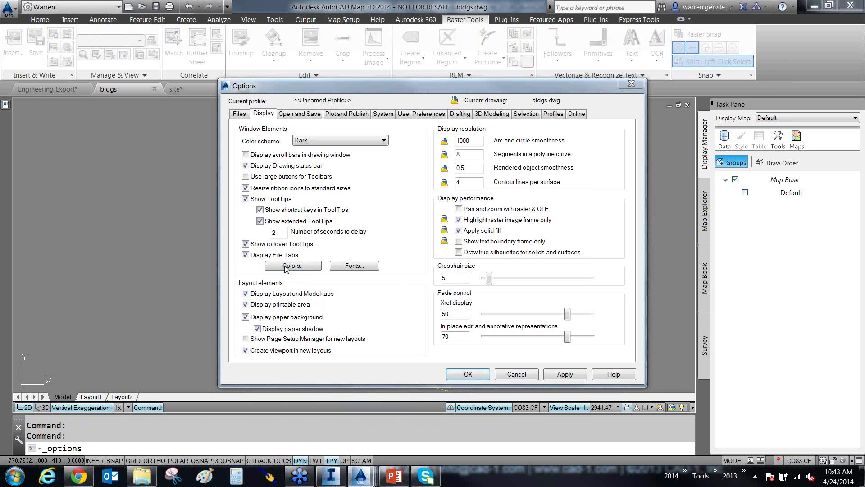
click(284, 267)
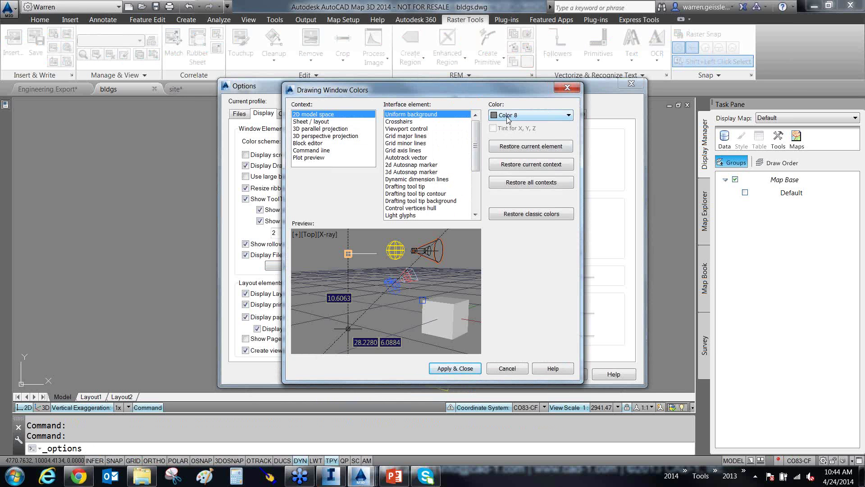
click(508, 369)
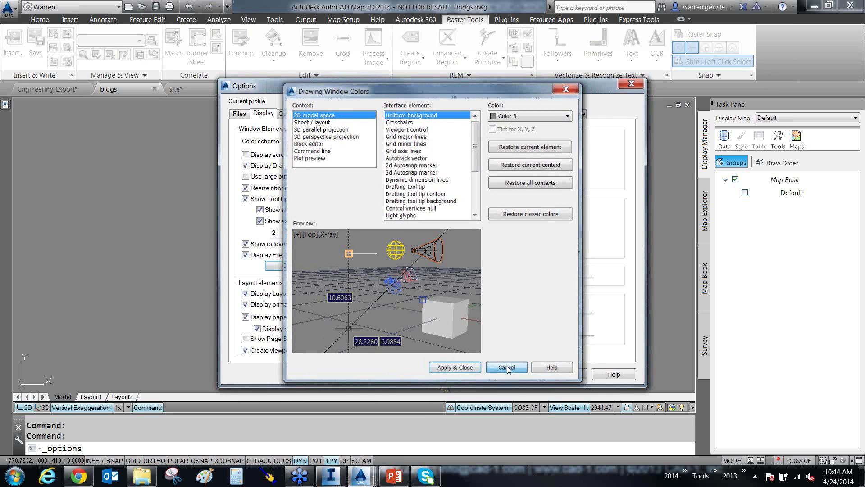
click(515, 375)
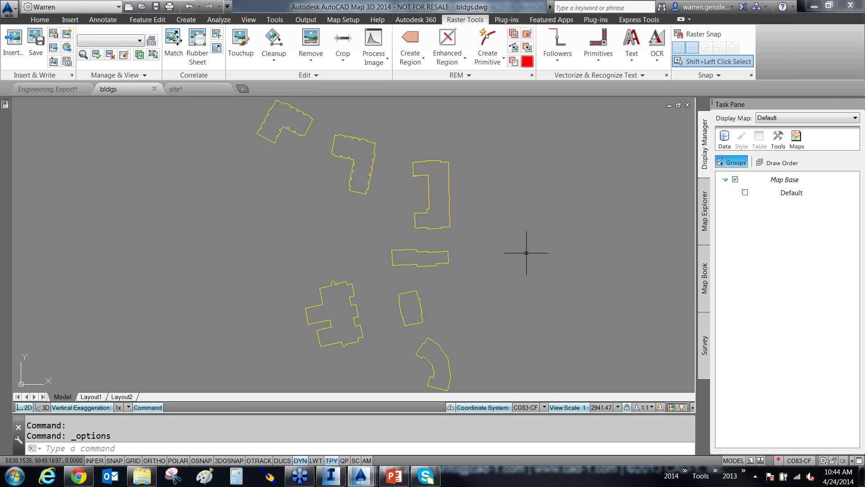
scroll(532, 254, down, 2)
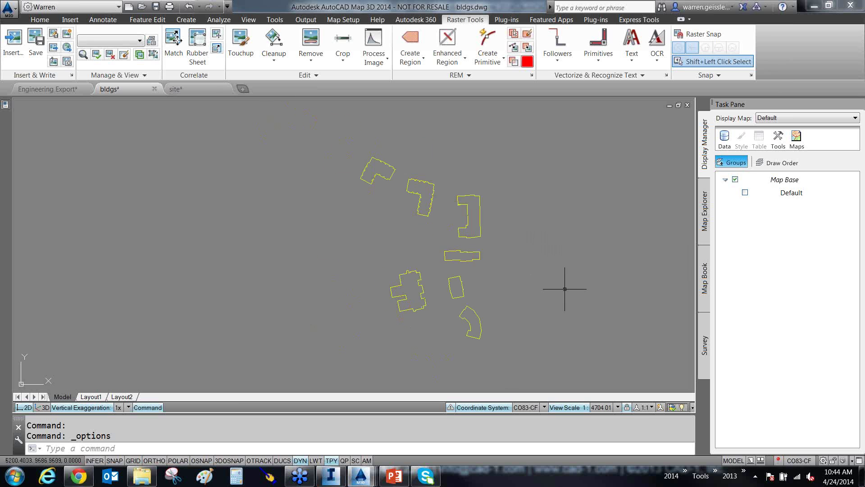
scroll(564, 289, up, 2)
middle_drag(518, 265, 561, 290)
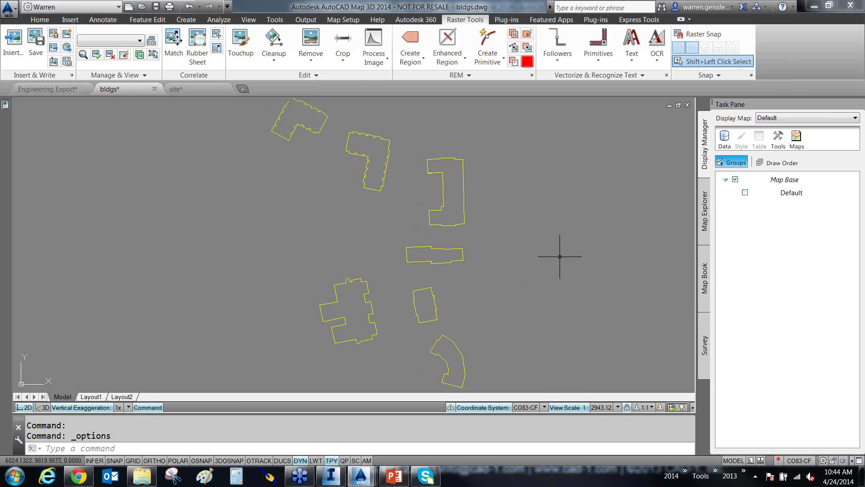
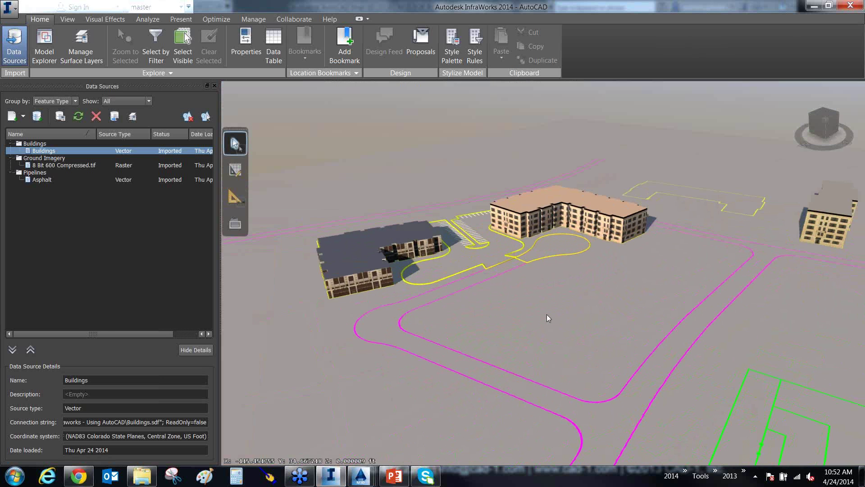
- Examine the imported 3D buildings and the yellow asphalt edges around the two L-shaped ones, close up and from a distance
drag(528, 300, 642, 360)
scroll(510, 323, up, 10)
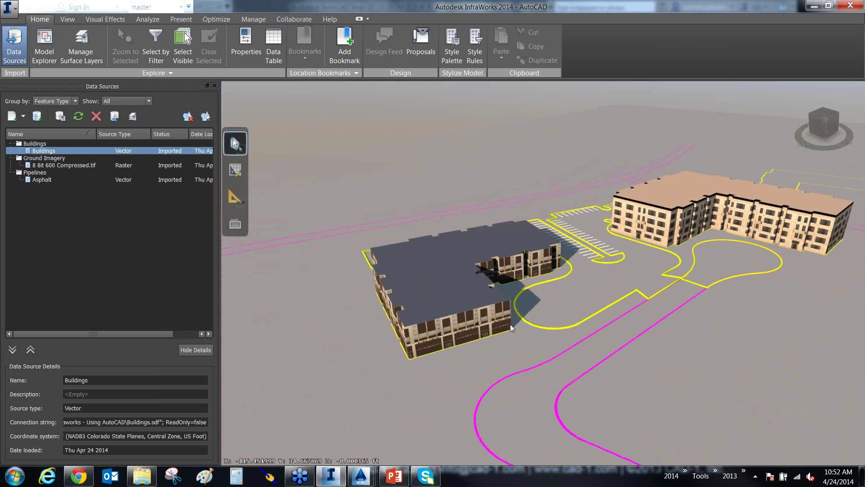
drag(511, 393, 485, 397)
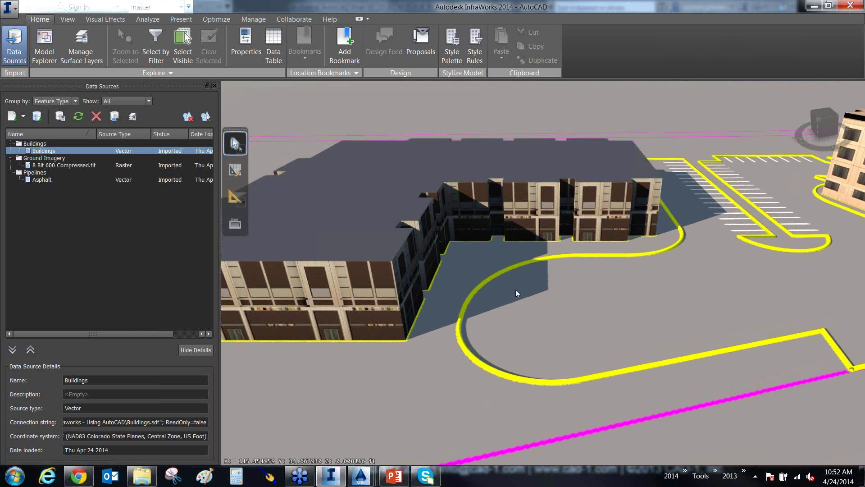
scroll(516, 289, down, 5)
scroll(578, 394, down, 6)
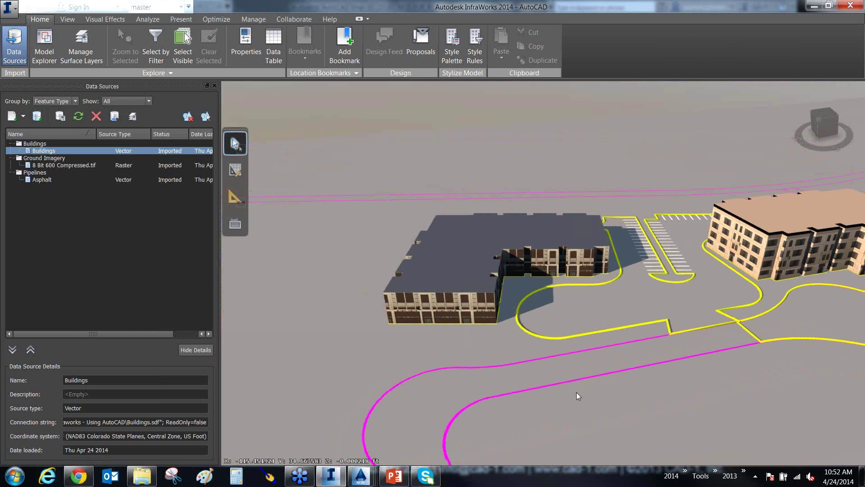
scroll(492, 274, down, 5)
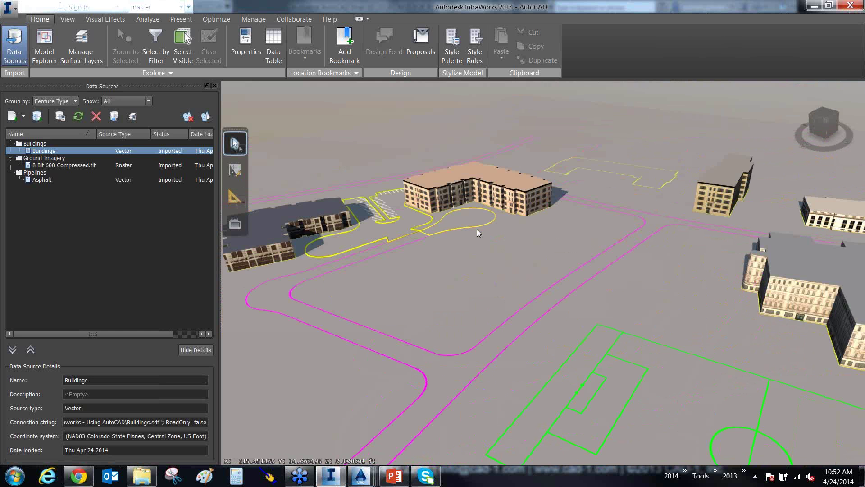
scroll(622, 298, up, 2)
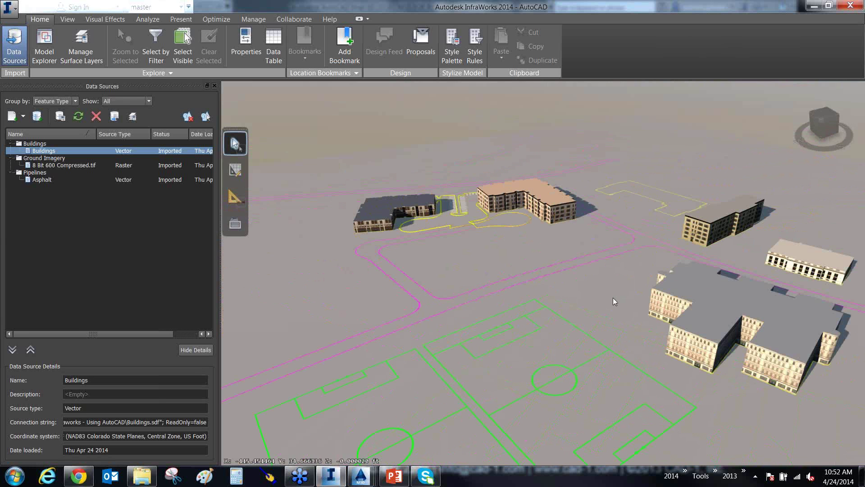
- Review the file formats available for adding a data source, then close the list and look over the site
click(23, 116)
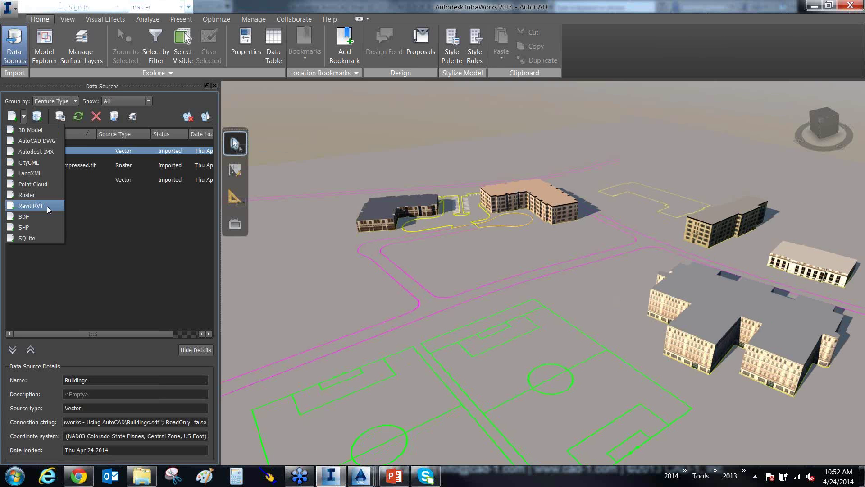
click(306, 298)
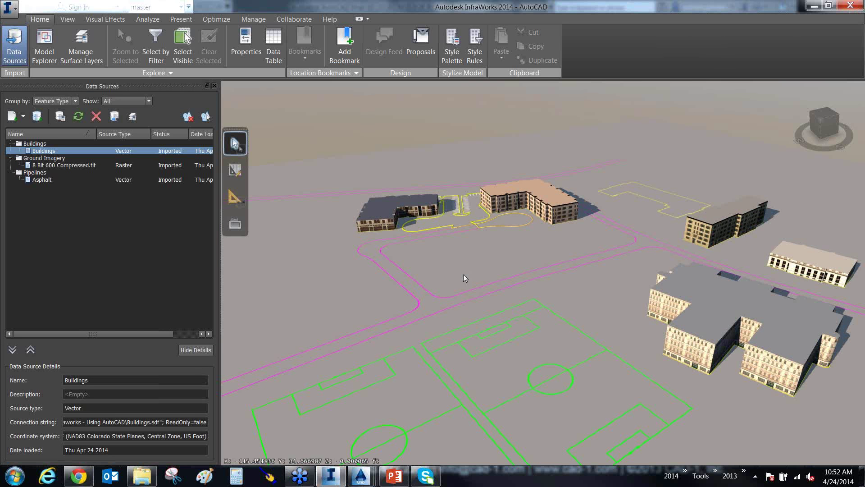
drag(464, 274, 582, 282)
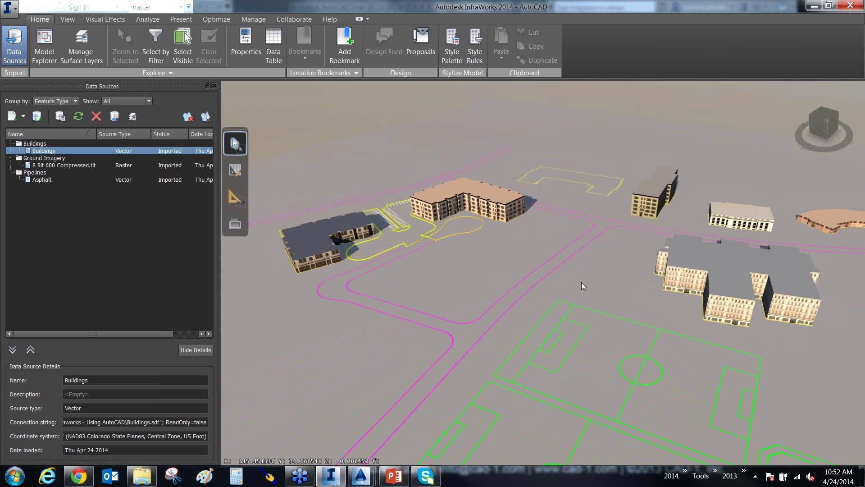
right_click(610, 279)
click(599, 280)
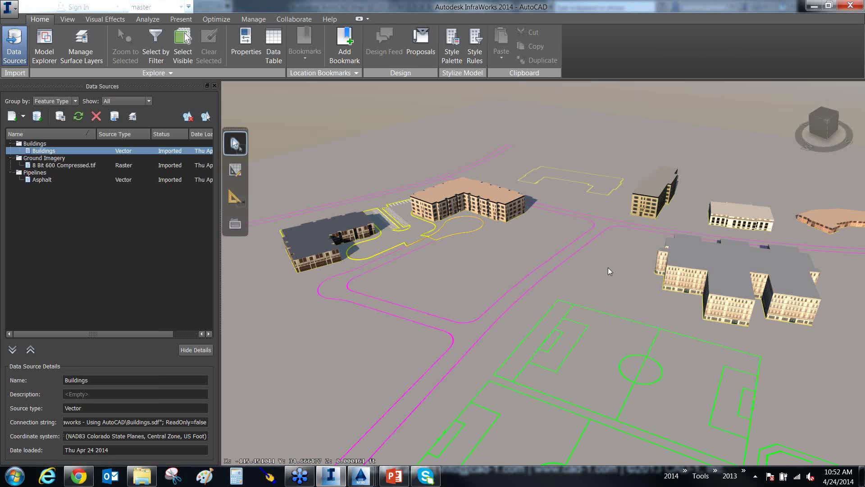
- Examine the magenta road edges, green sports fields and all the imported buildings from several distances and angles
scroll(471, 361, up, 1)
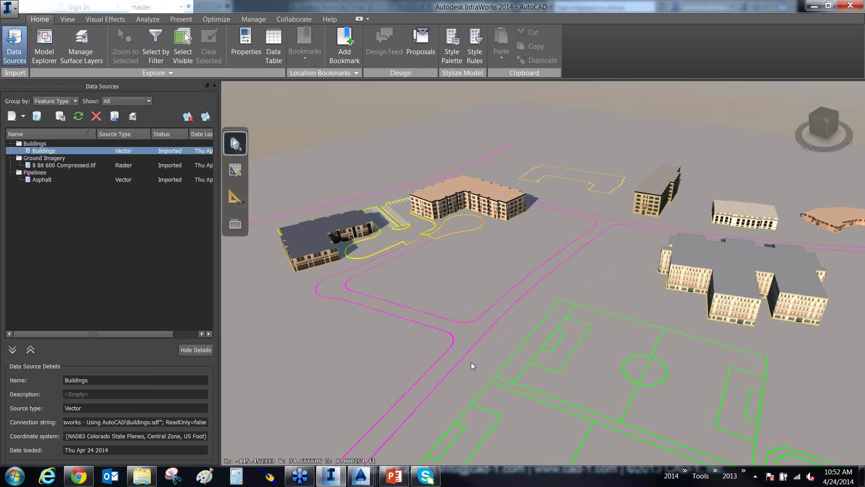
scroll(471, 362, up, 6)
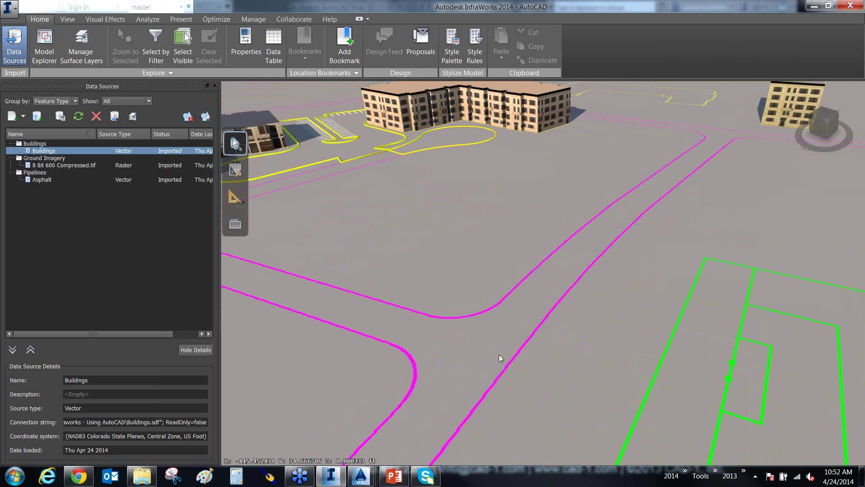
scroll(499, 354, down, 6)
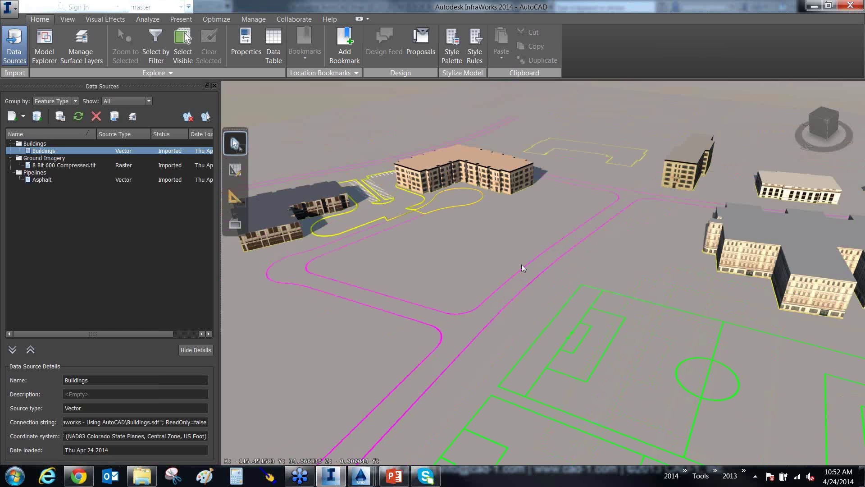
scroll(521, 267, down, 2)
scroll(484, 270, down, 2)
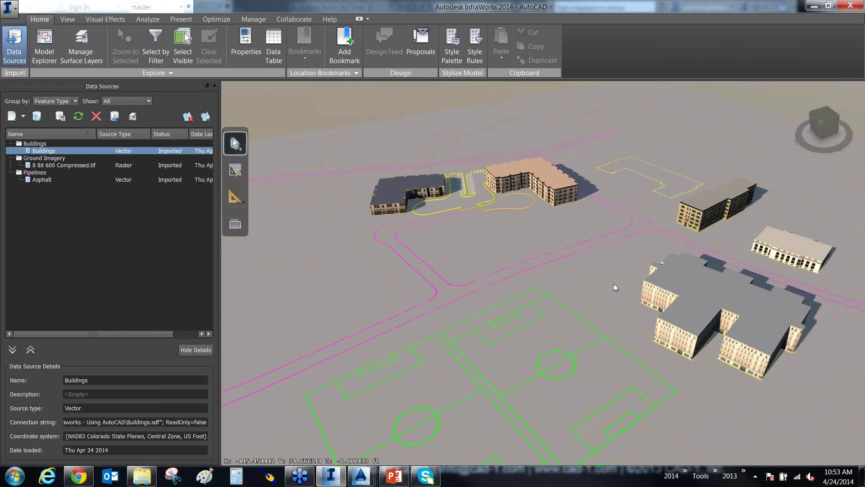
mouse_move(614, 283)
mouse_down()
mouse_move(597, 280)
mouse_move(604, 281)
mouse_up()
middle_drag(784, 424, 583, 372)
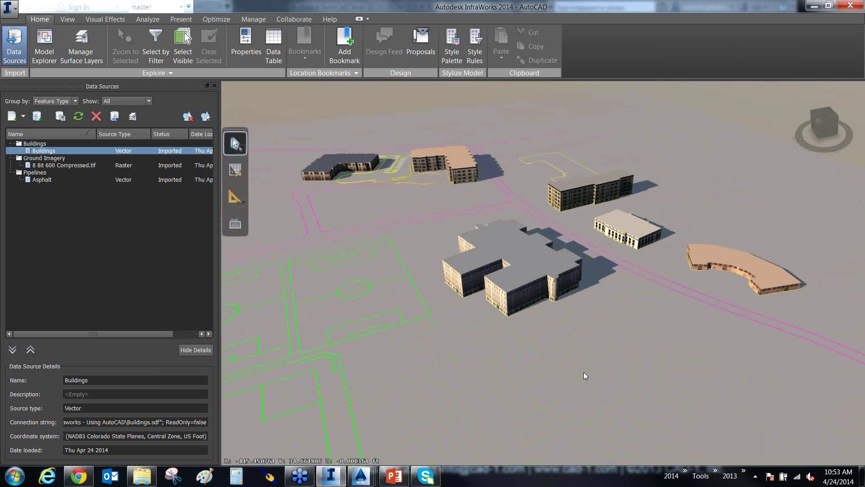
drag(584, 373, 549, 363)
middle_drag(550, 363, 567, 419)
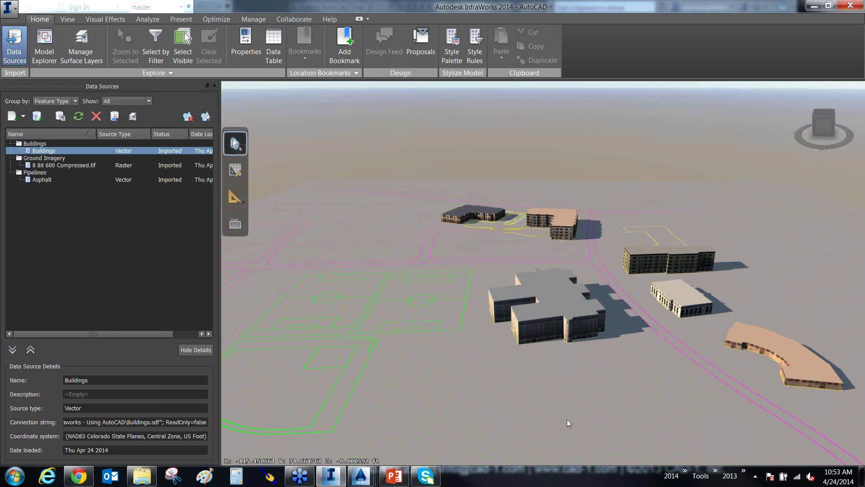
- Choose the standard selection mode for exploring the model and check the owner tooltip of the dark-roofed building
drag(567, 420, 591, 389)
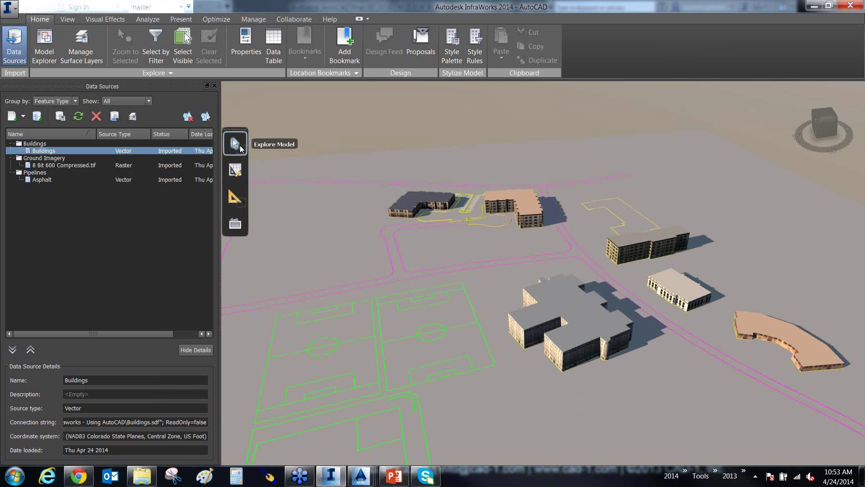
mouse_move(240, 146)
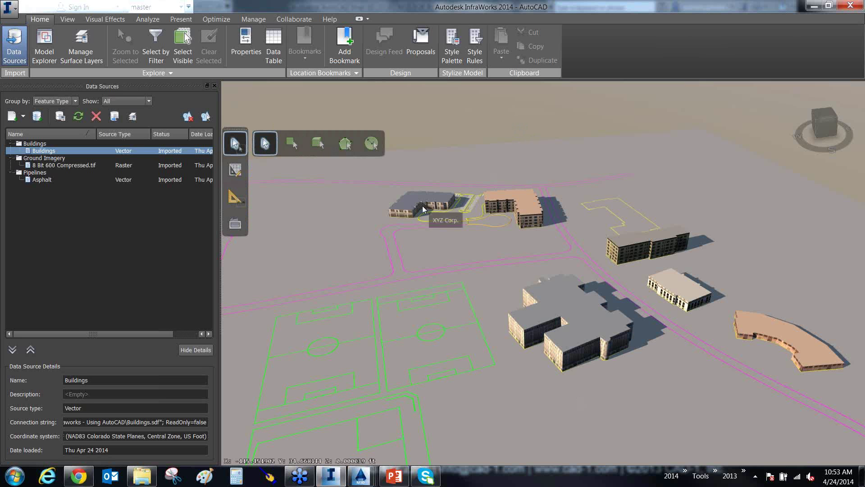
click(265, 143)
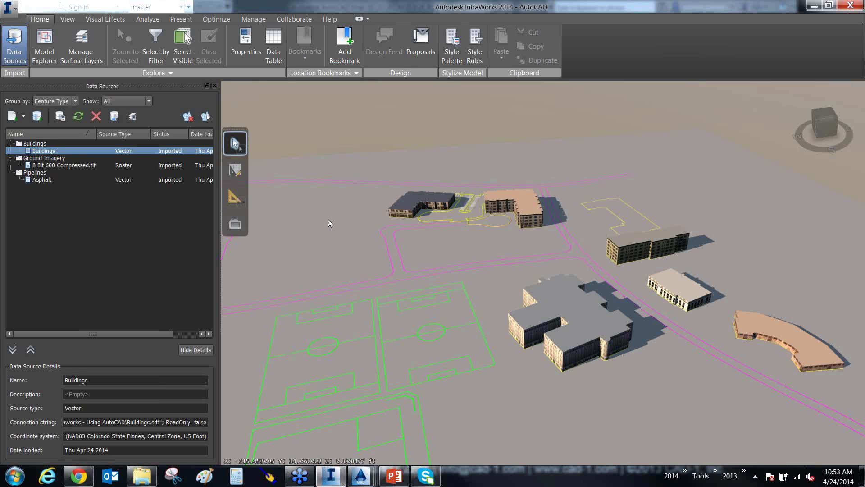
- Inspect the Rule Style expression in the Buildings data source configuration, then cancel both dialogs and return to the site view
double_click(61, 150)
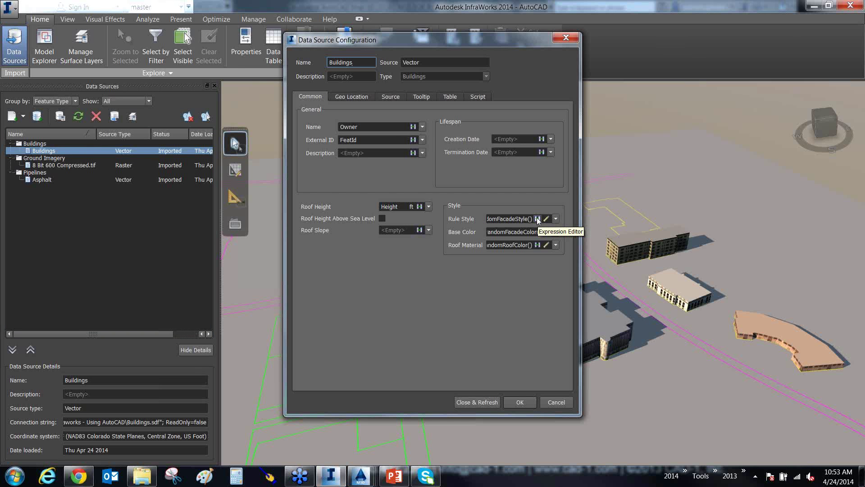
click(538, 219)
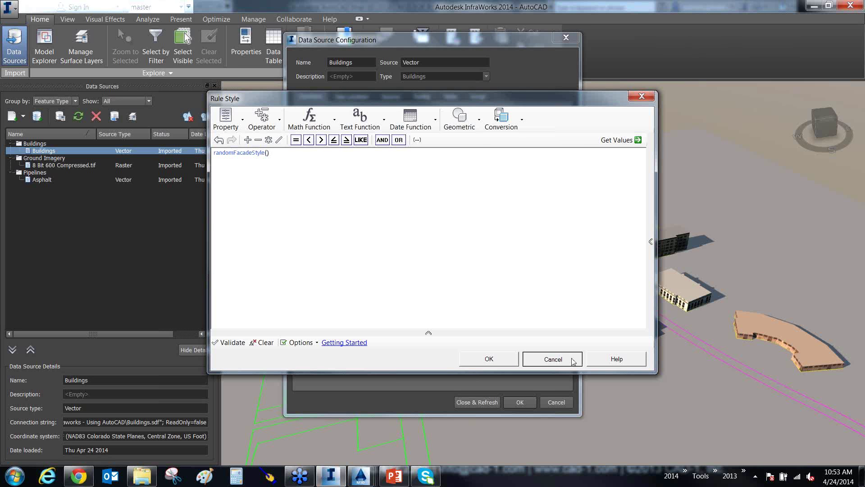
click(553, 359)
click(552, 403)
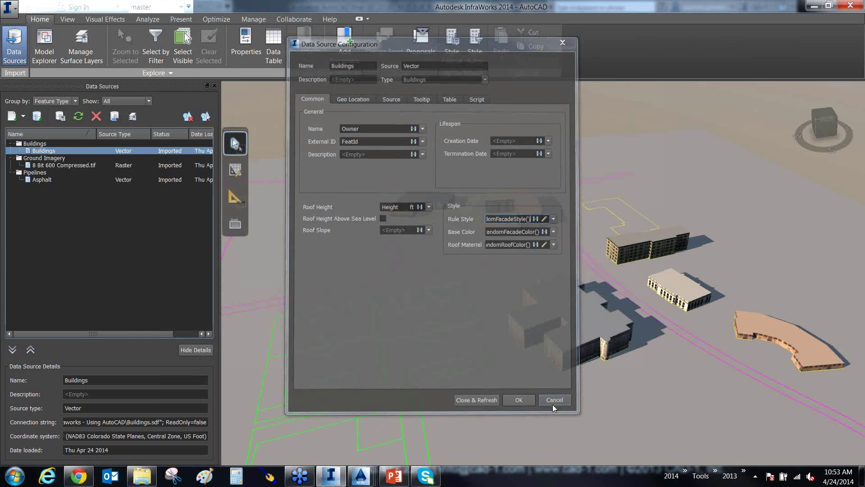
drag(655, 387, 658, 384)
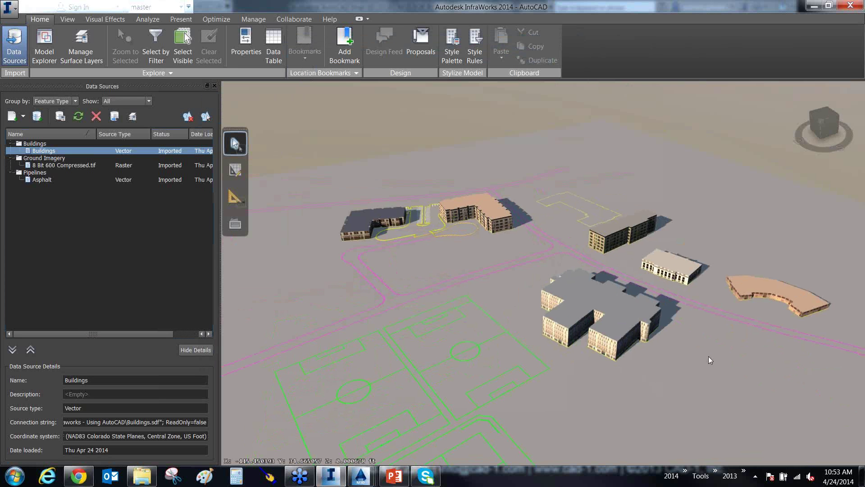
middle_drag(708, 357, 663, 326)
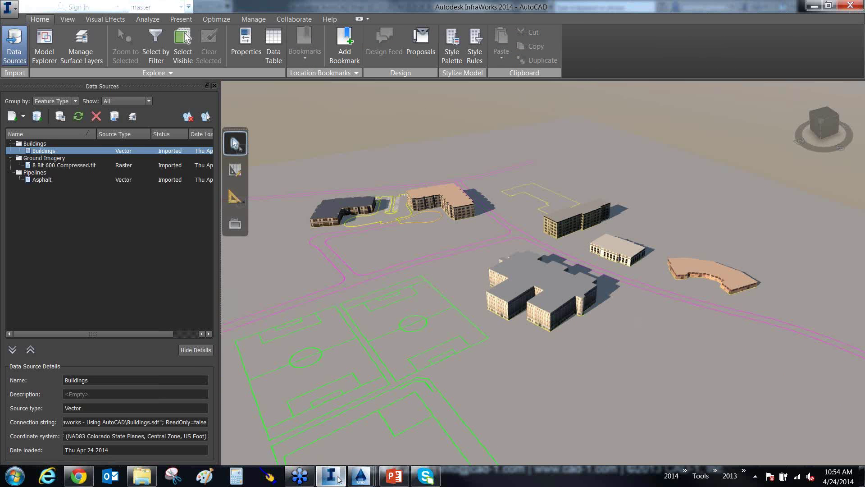
- Switch to the bldgs drawing in AutoCAD Map 3D and review its output commands and the MAPDWGTOSDF entry in the command history
mouse_move(339, 479)
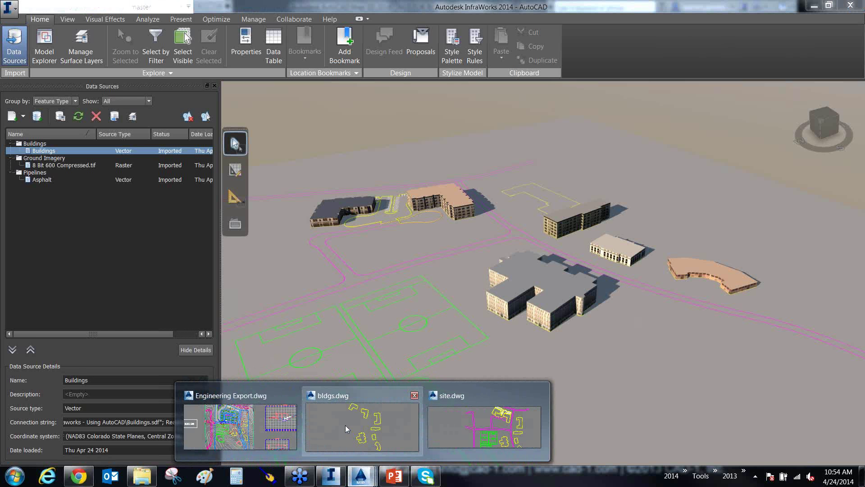
click(345, 425)
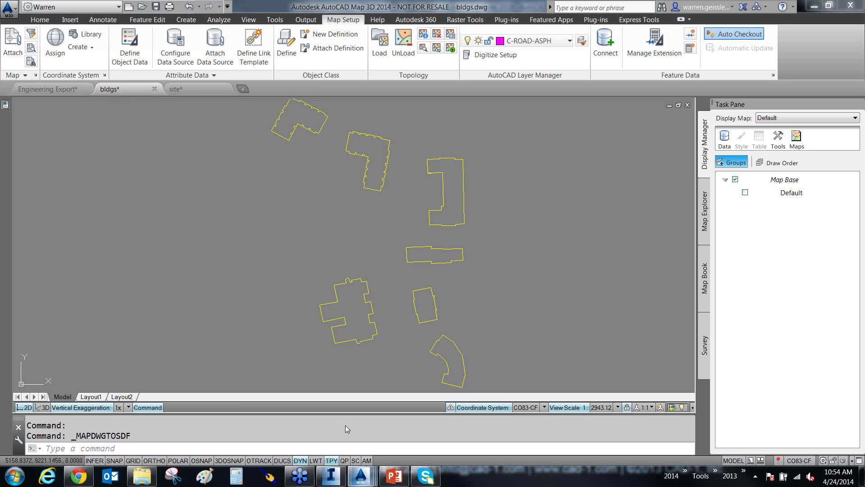
click(314, 21)
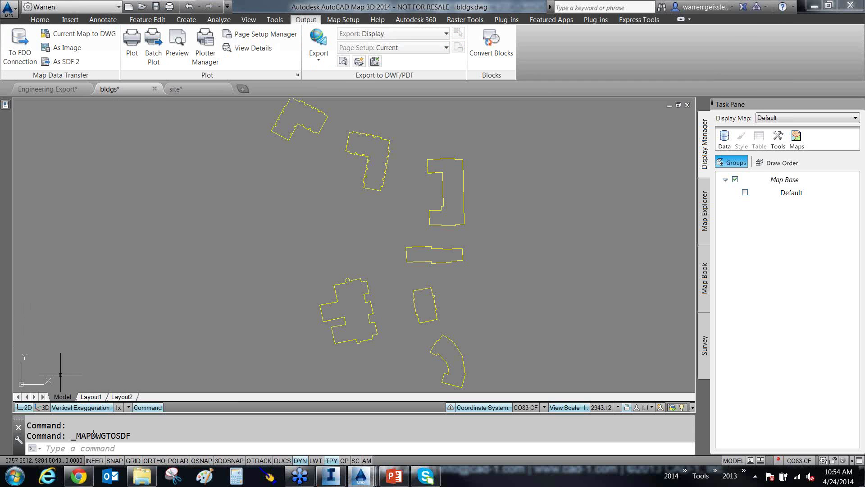
drag(72, 435, 139, 435)
click(395, 477)
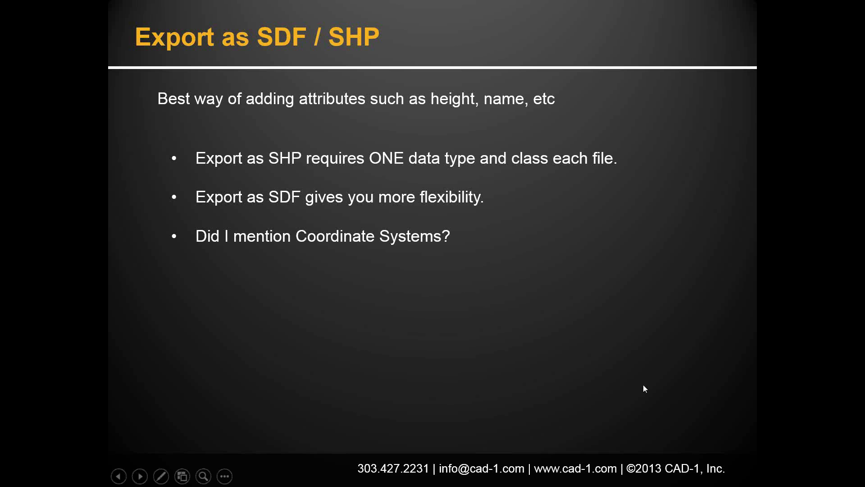
click(676, 379)
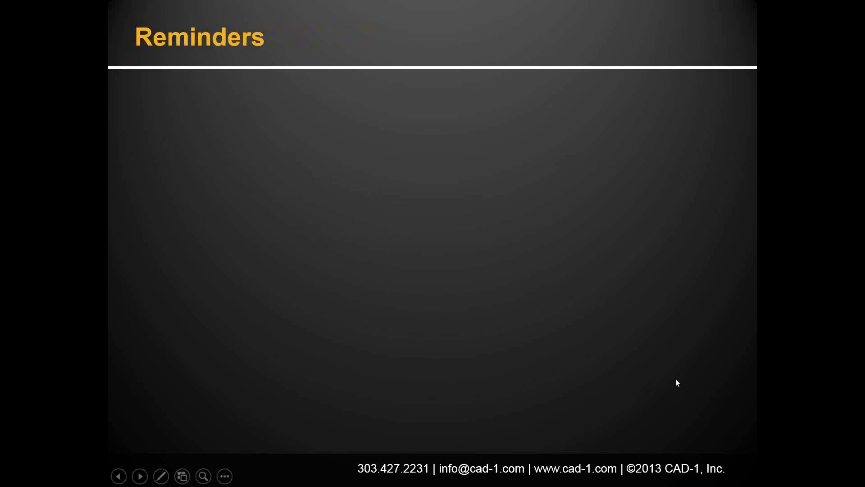